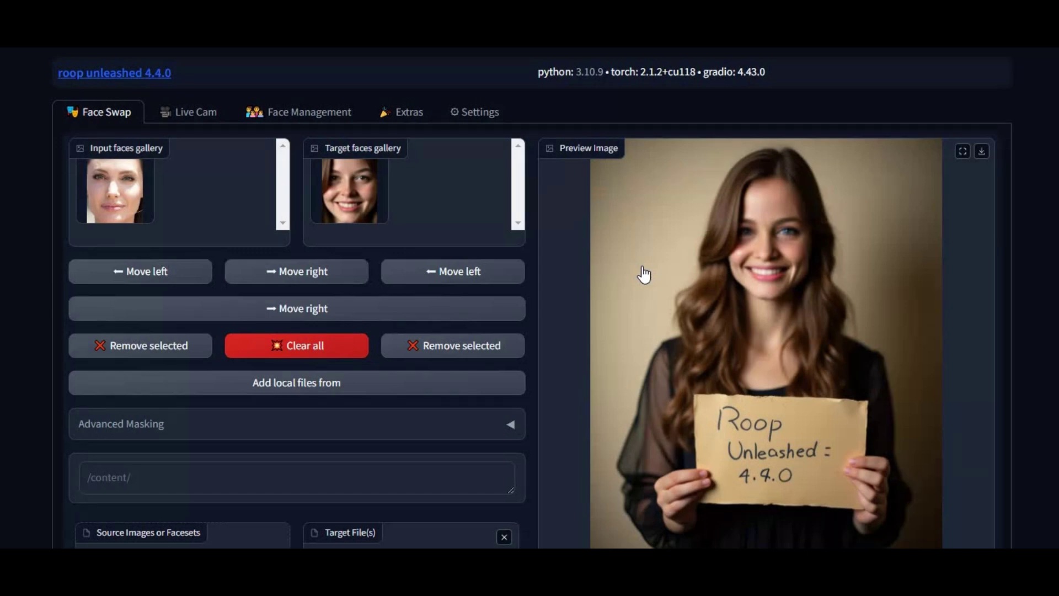
Look through the face swap model list and face selection modes, leaving them unchanged
{"action": "scroll", "coordinate": [644, 274], "scroll_direction": "down", "scroll_amount": 5}
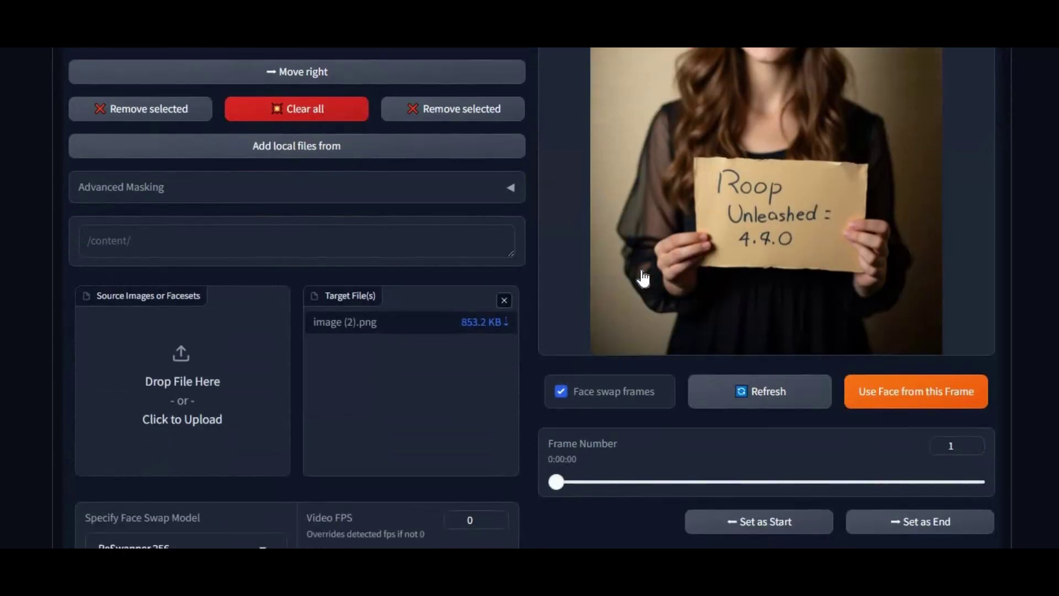
{"action": "scroll", "coordinate": [644, 277], "scroll_direction": "down", "scroll_amount": 3}
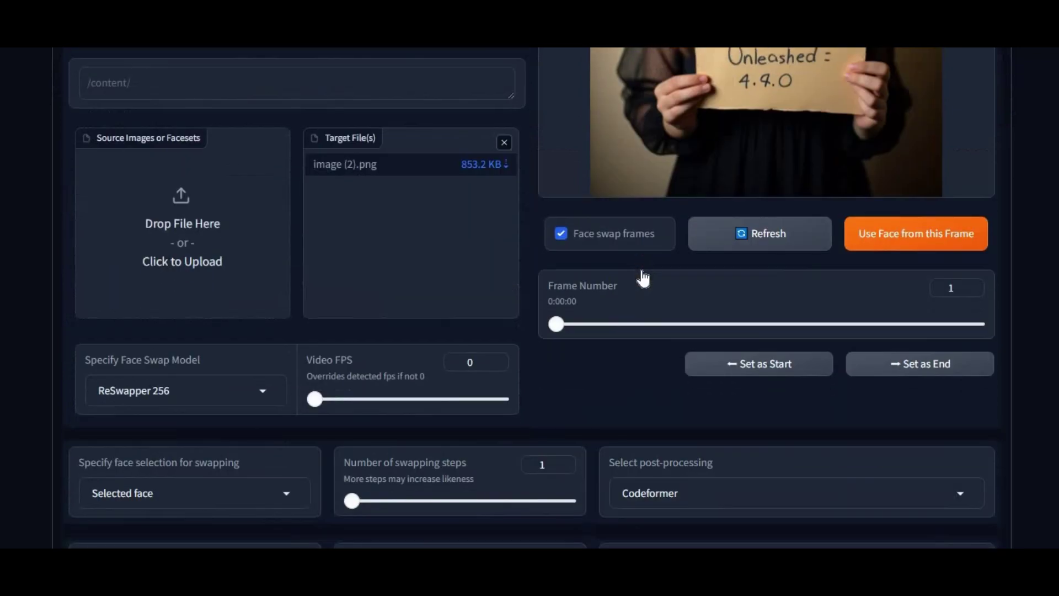
{"action": "left_click", "coordinate": [270, 396]}
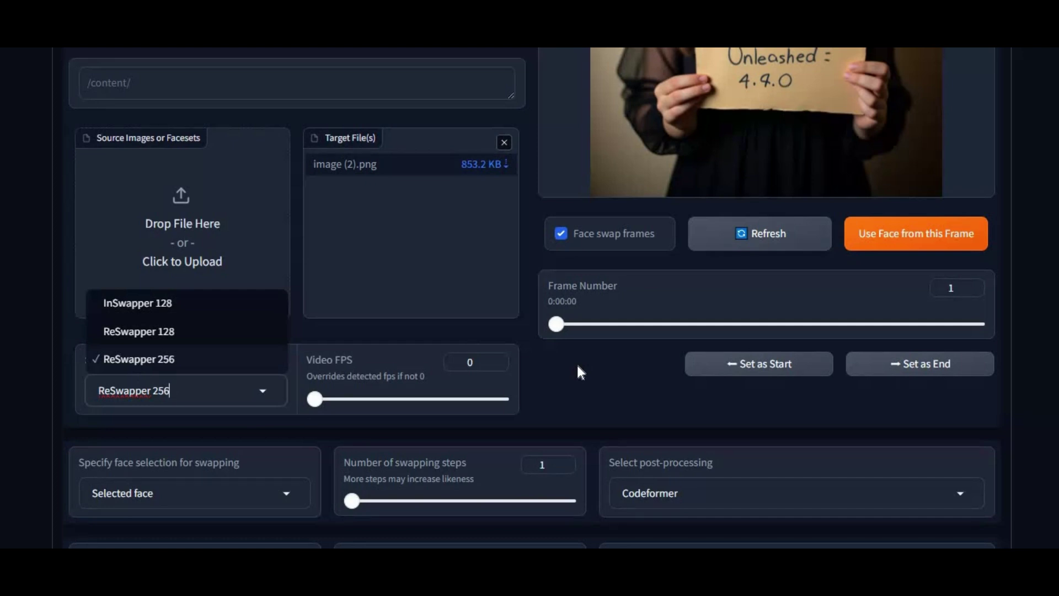
{"action": "scroll", "coordinate": [441, 398], "scroll_direction": "down", "scroll_amount": 2}
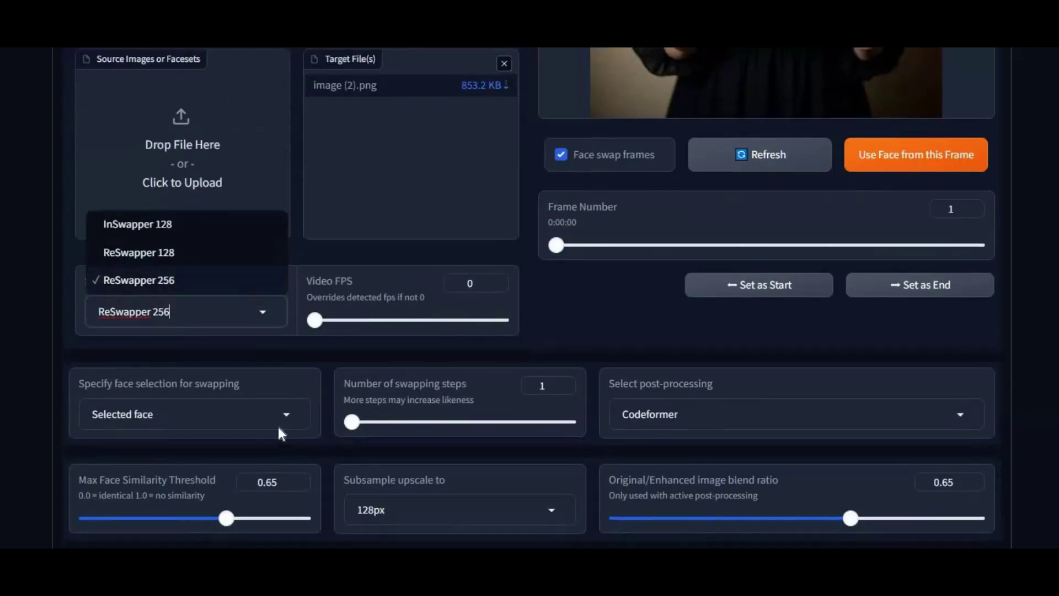
{"action": "left_click", "coordinate": [279, 428]}
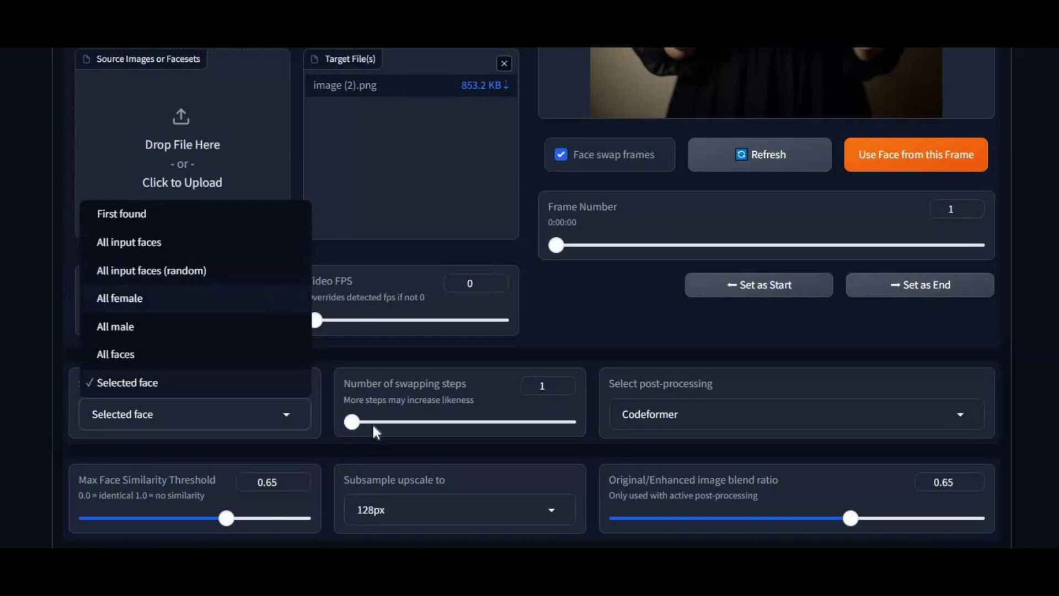
{"action": "left_click", "coordinate": [426, 353]}
Browse the Live Cam, faceset blending and extra processing pages, then return to Face Swap
{"action": "scroll", "coordinate": [428, 357], "scroll_direction": "down", "scroll_amount": 3}
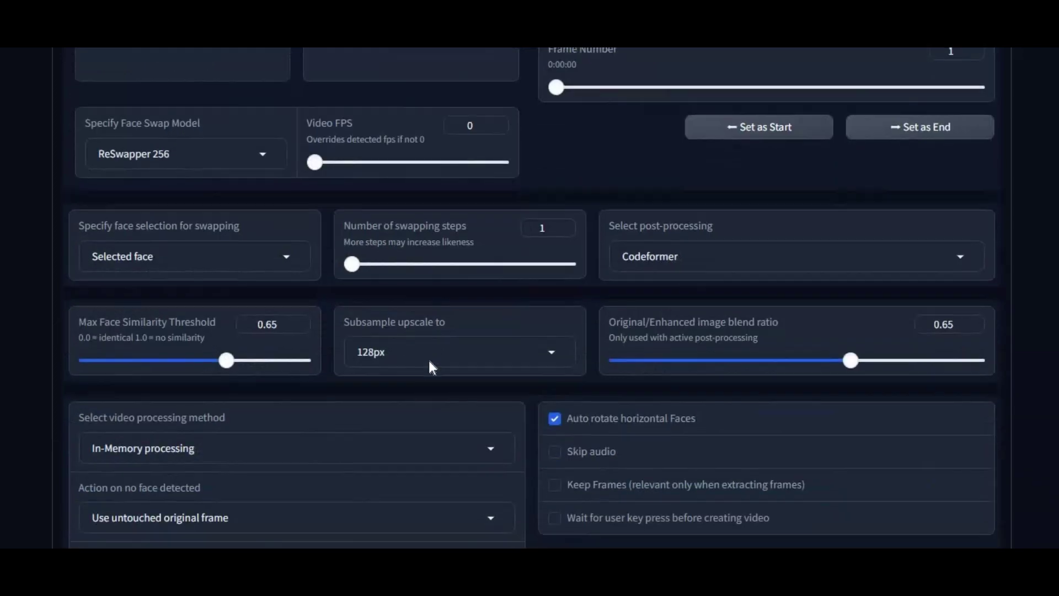
{"action": "scroll", "coordinate": [430, 364], "scroll_direction": "down", "scroll_amount": 10}
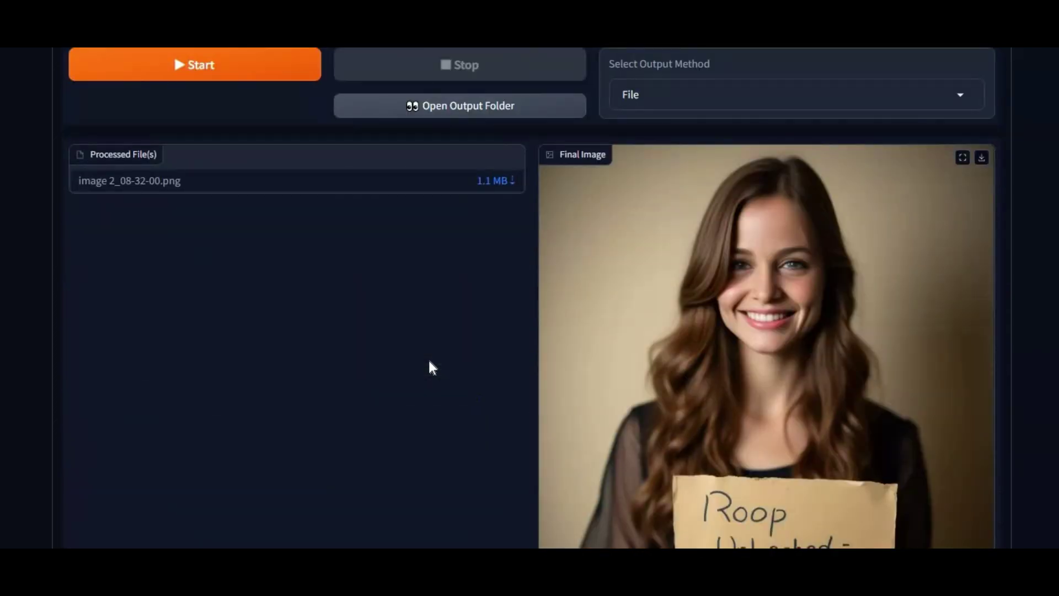
{"action": "scroll", "coordinate": [429, 362], "scroll_direction": "down", "scroll_amount": 3}
{"action": "scroll", "coordinate": [429, 362], "scroll_direction": "up", "scroll_amount": 10}
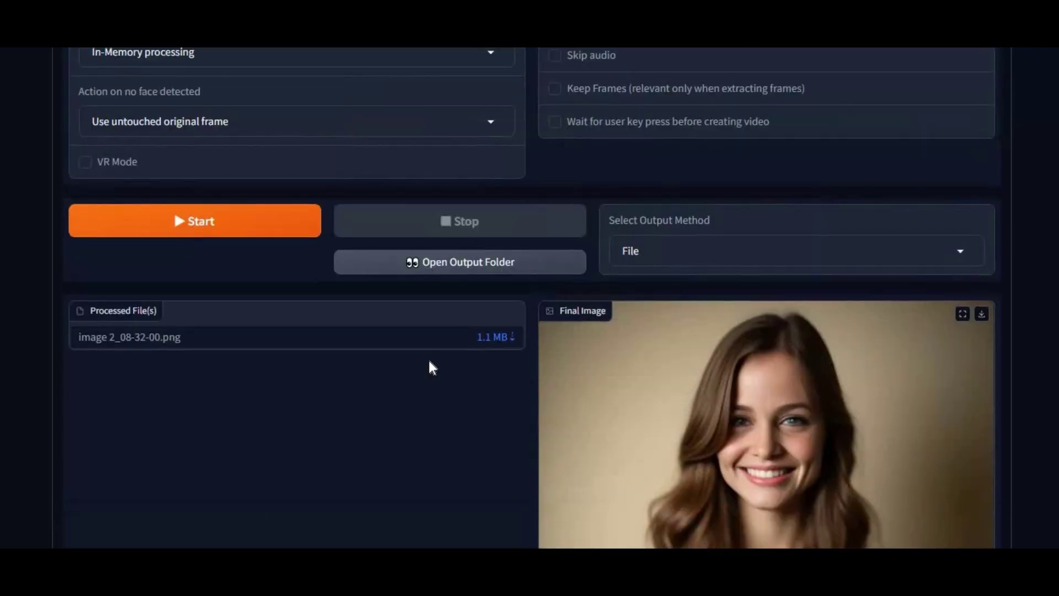
{"action": "scroll", "coordinate": [429, 365], "scroll_direction": "up", "scroll_amount": 9}
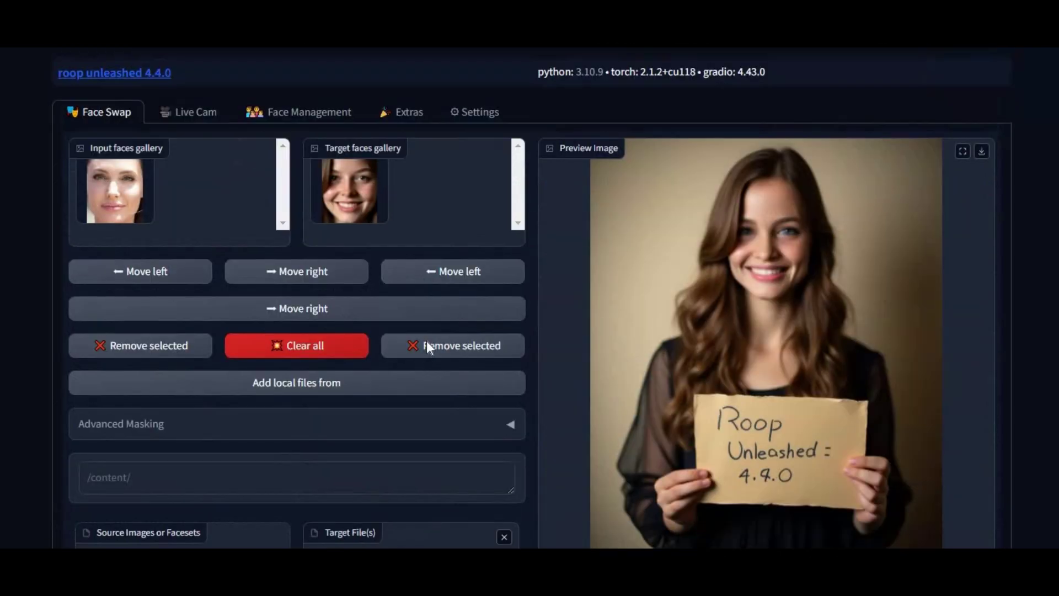
{"action": "left_click", "coordinate": [202, 117]}
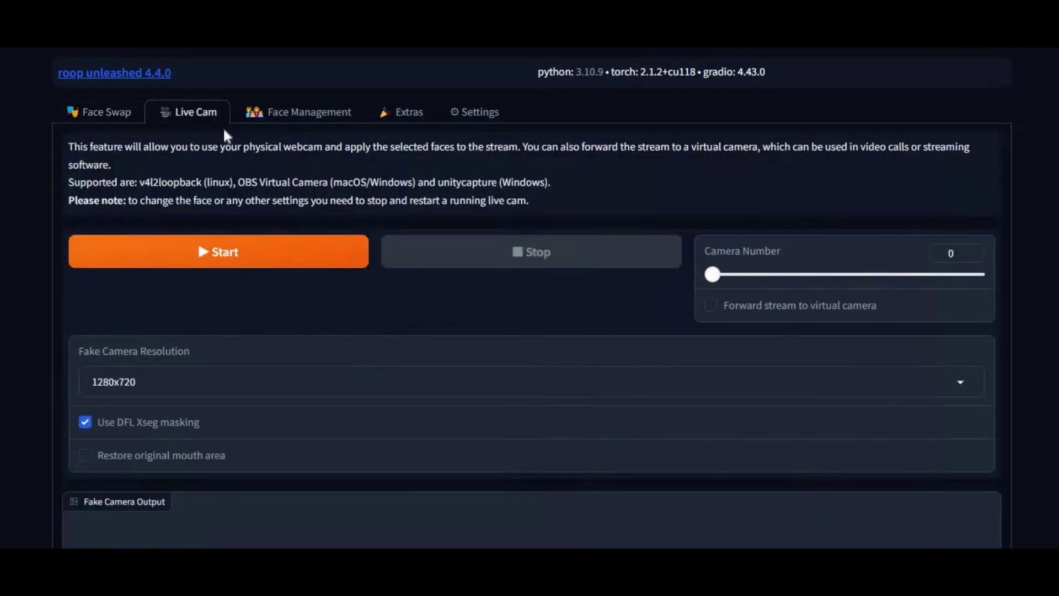
{"action": "left_click", "coordinate": [297, 118]}
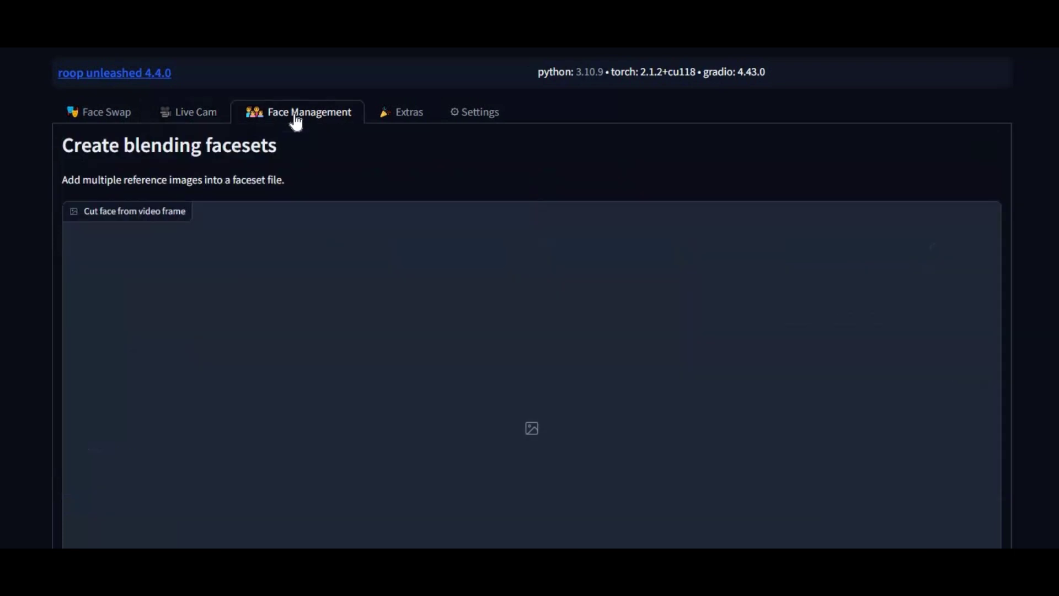
{"action": "left_click", "coordinate": [403, 117]}
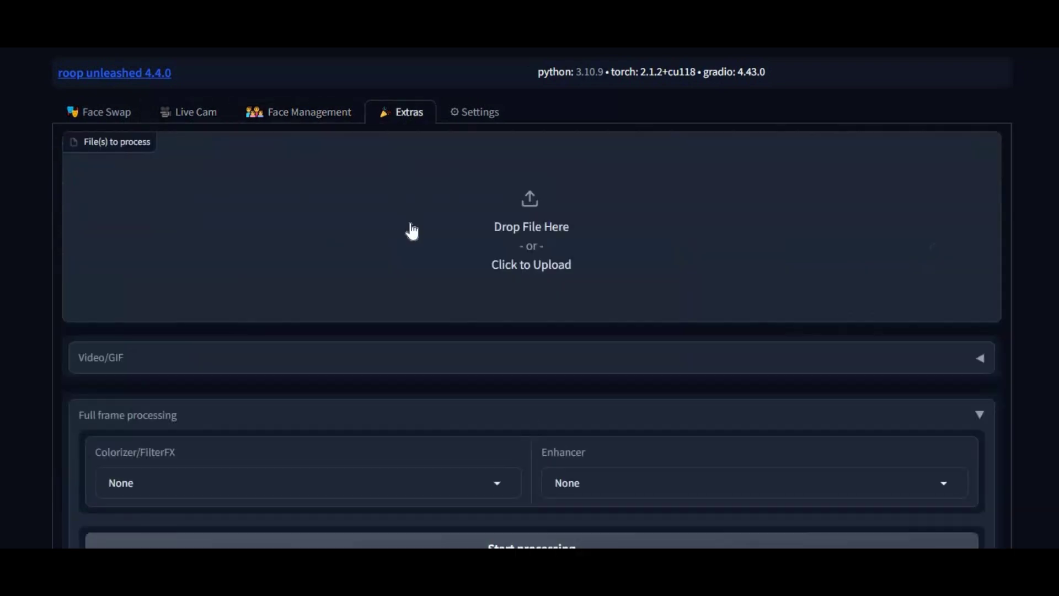
{"action": "scroll", "coordinate": [412, 231], "scroll_direction": "down", "scroll_amount": 6}
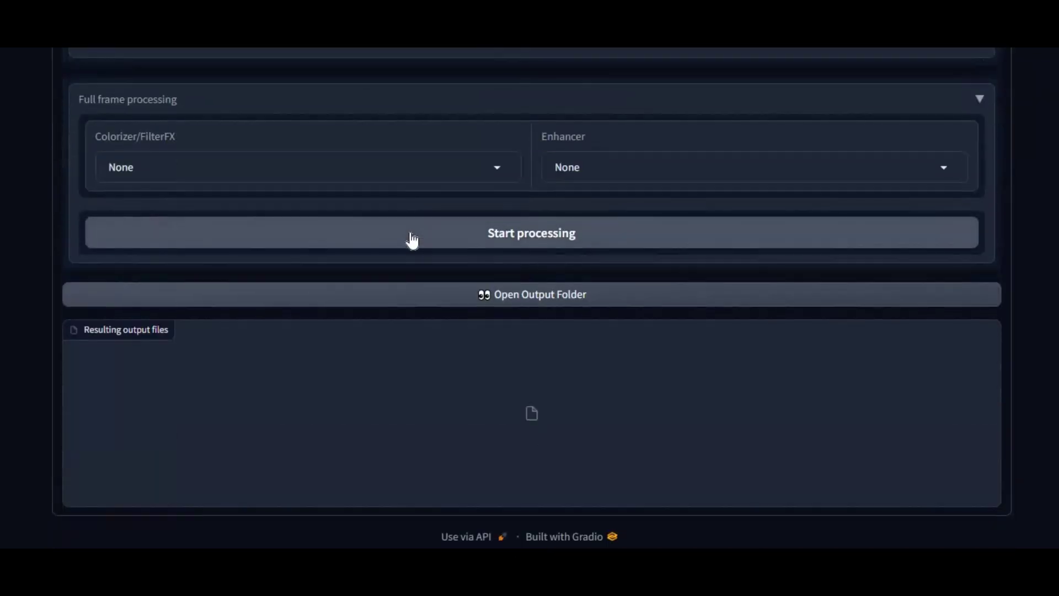
{"action": "scroll", "coordinate": [412, 240], "scroll_direction": "up", "scroll_amount": 6}
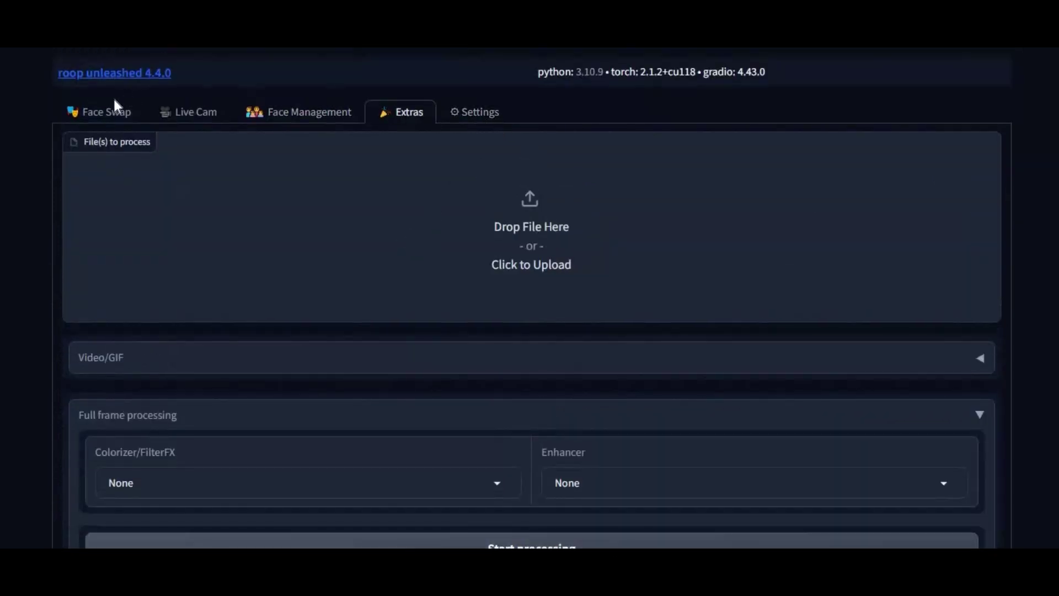
{"action": "left_click", "coordinate": [105, 115]}
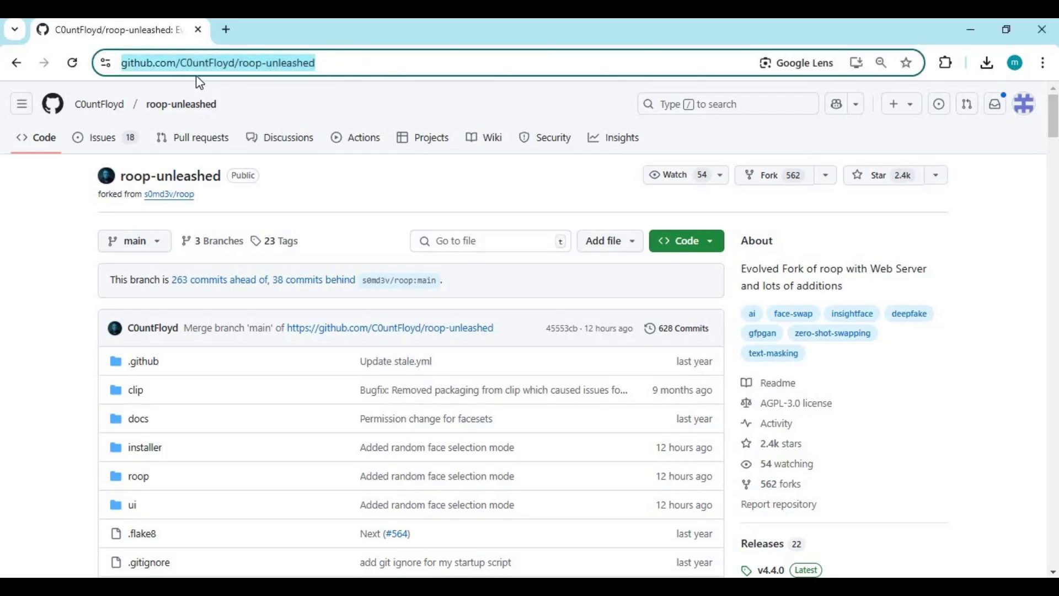
Scroll the roop-unleashed repo page and reveal the Code menu with Download ZIP
{"action": "scroll", "coordinate": [511, 466], "scroll_direction": "down", "scroll_amount": 3}
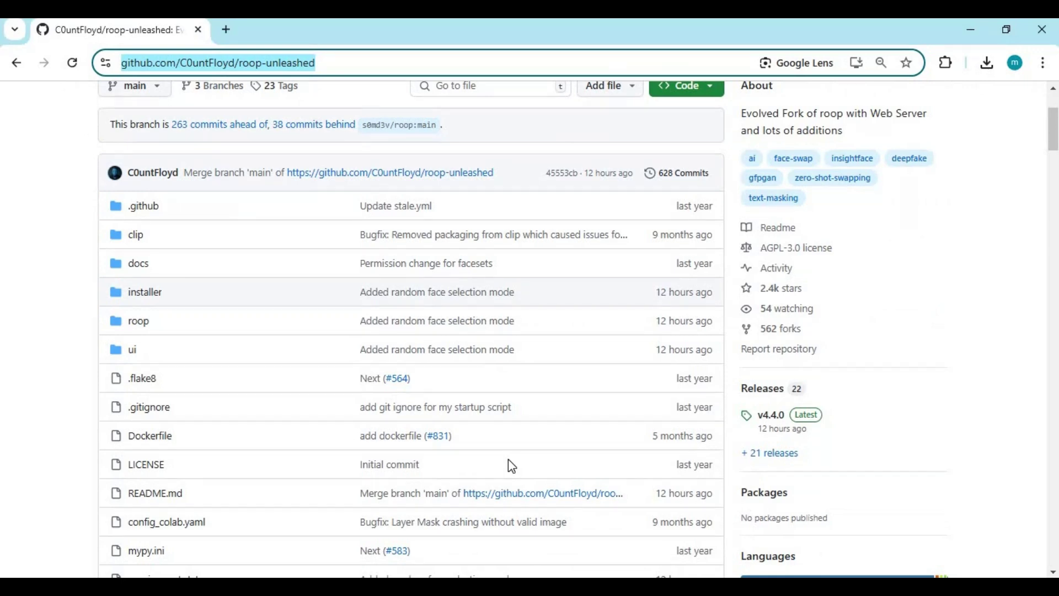
{"action": "scroll", "coordinate": [510, 466], "scroll_direction": "down", "scroll_amount": 8}
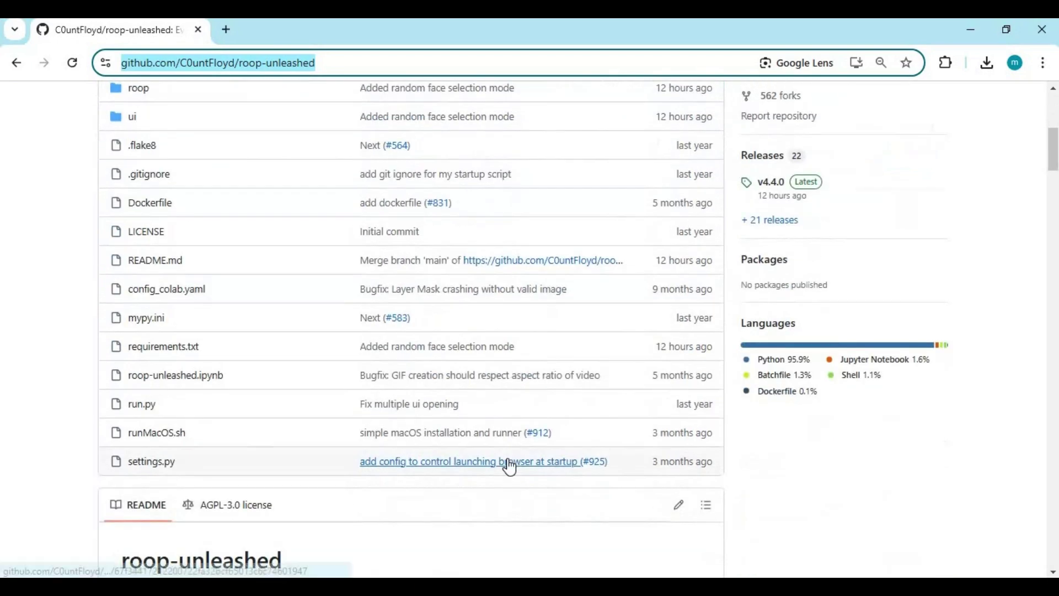
{"action": "scroll", "coordinate": [509, 466], "scroll_direction": "down", "scroll_amount": 5}
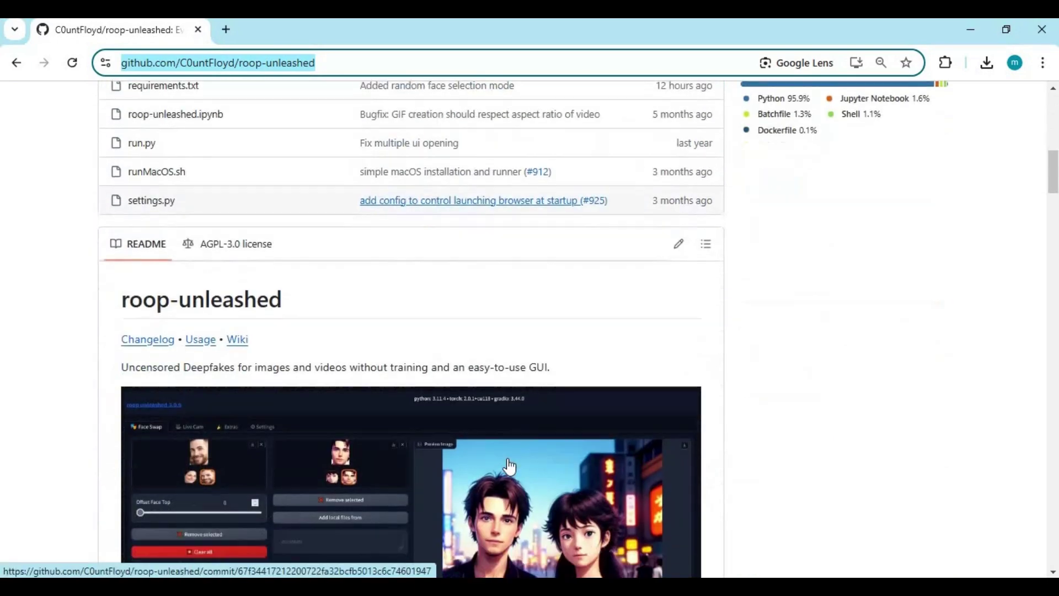
{"action": "scroll", "coordinate": [509, 466], "scroll_direction": "up", "scroll_amount": 7}
{"action": "scroll", "coordinate": [509, 466], "scroll_direction": "up", "scroll_amount": 10}
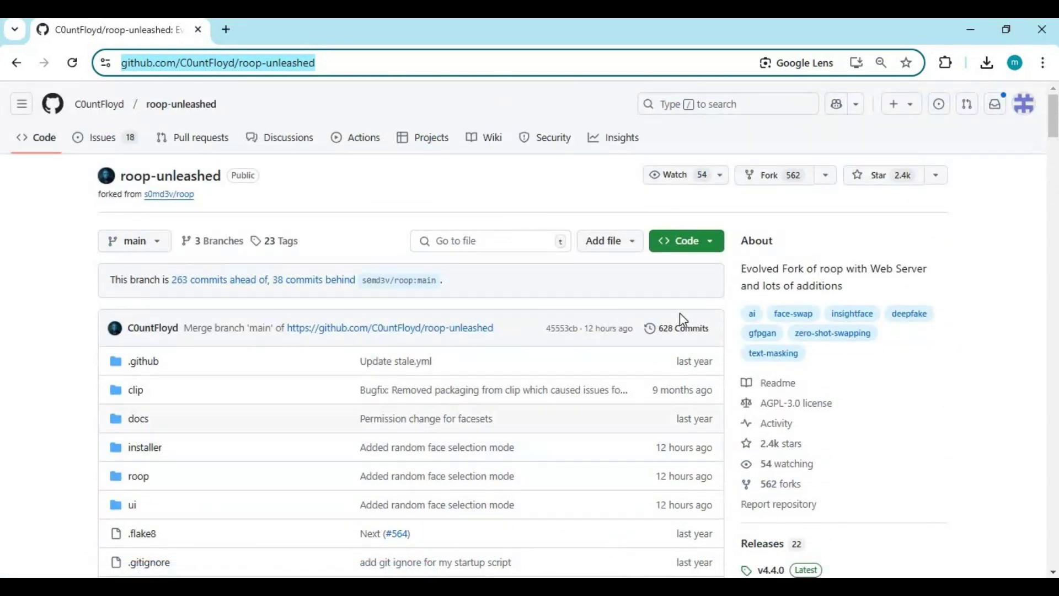
{"action": "left_click", "coordinate": [706, 243]}
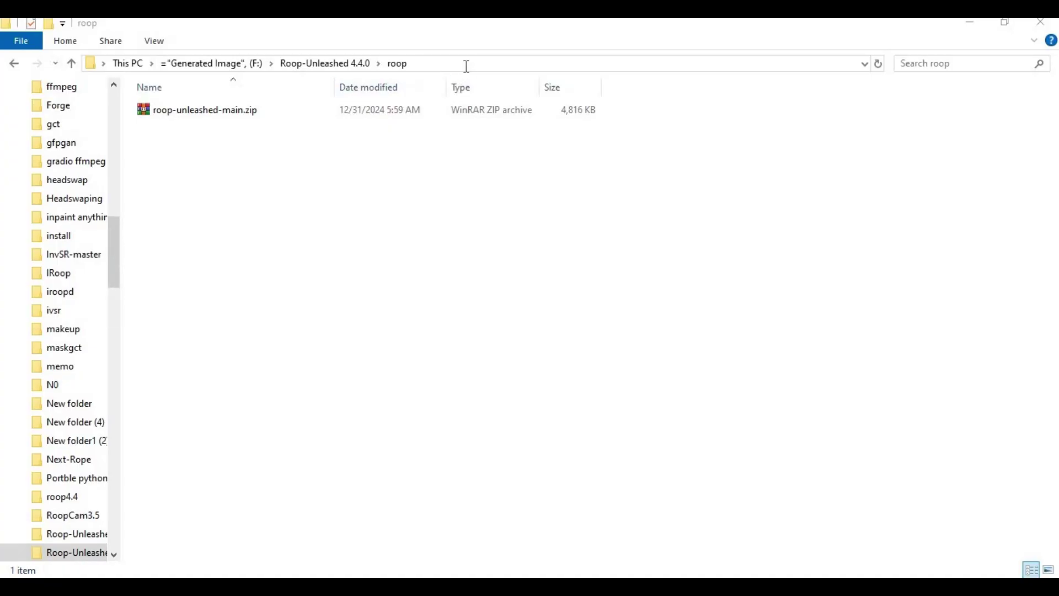
Extract roop-unleashed-main.zip into the current folder
{"action": "left_click", "coordinate": [466, 66]}
{"action": "left_click", "coordinate": [492, 303]}
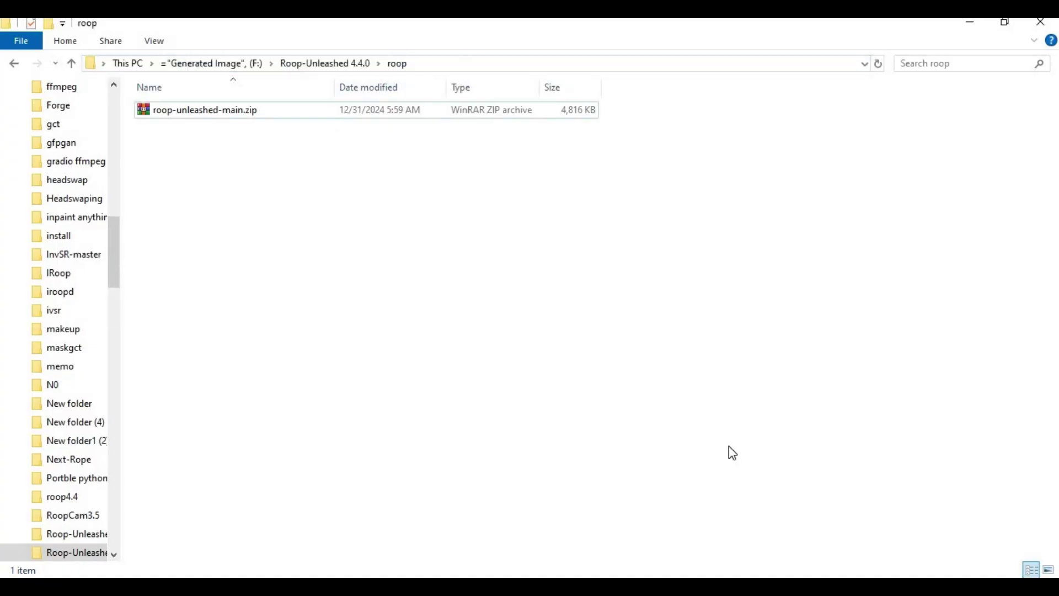
{"action": "left_click", "coordinate": [181, 115]}
{"action": "right_click", "coordinate": [182, 114]}
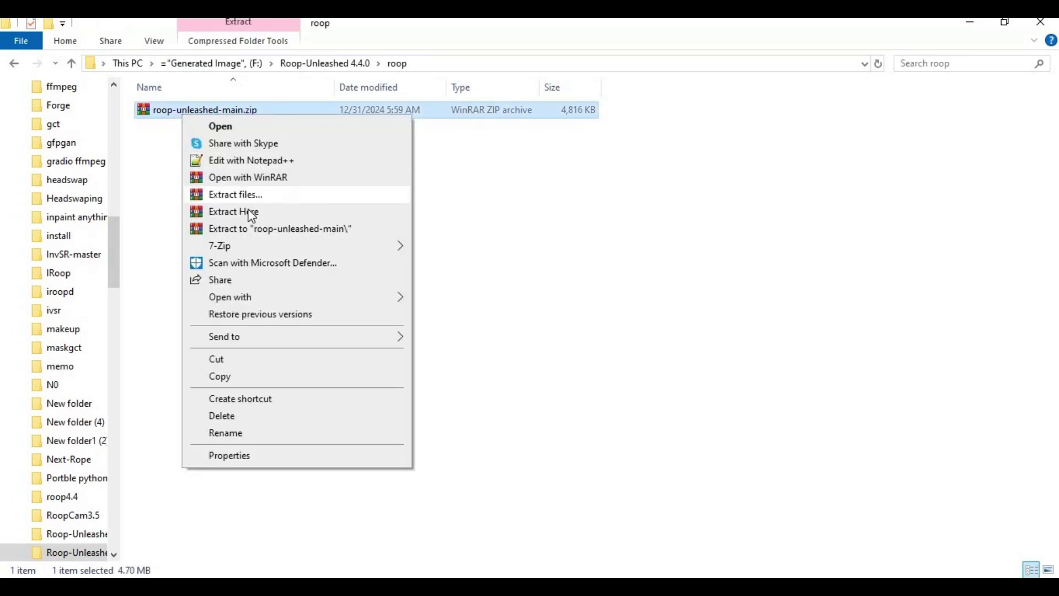
{"action": "left_click", "coordinate": [253, 213]}
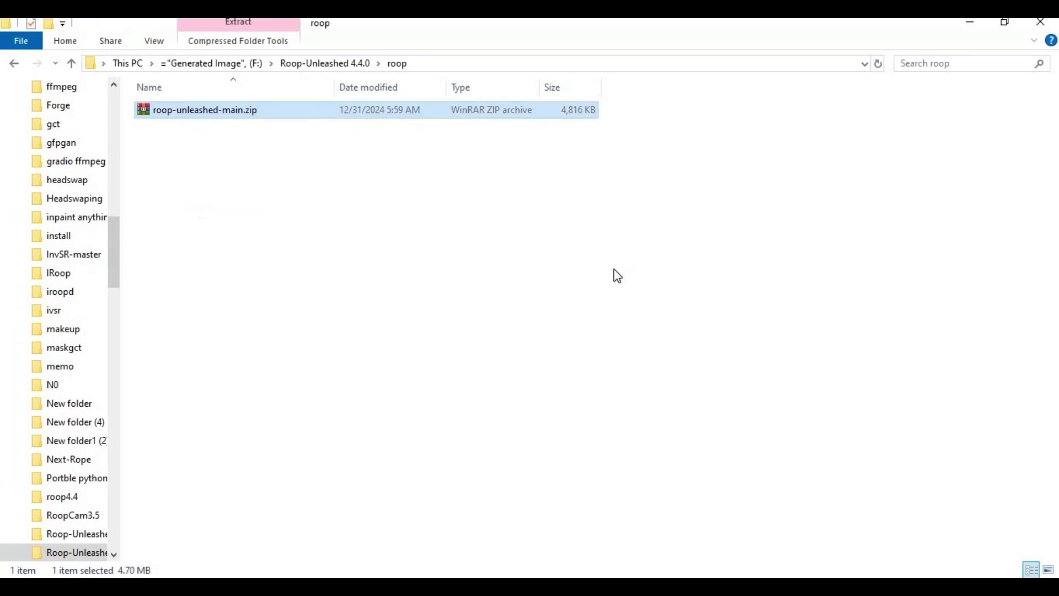
Open the roop-unleashed-main folder and start a Command Prompt there with cmd
{"action": "left_click", "coordinate": [239, 114]}
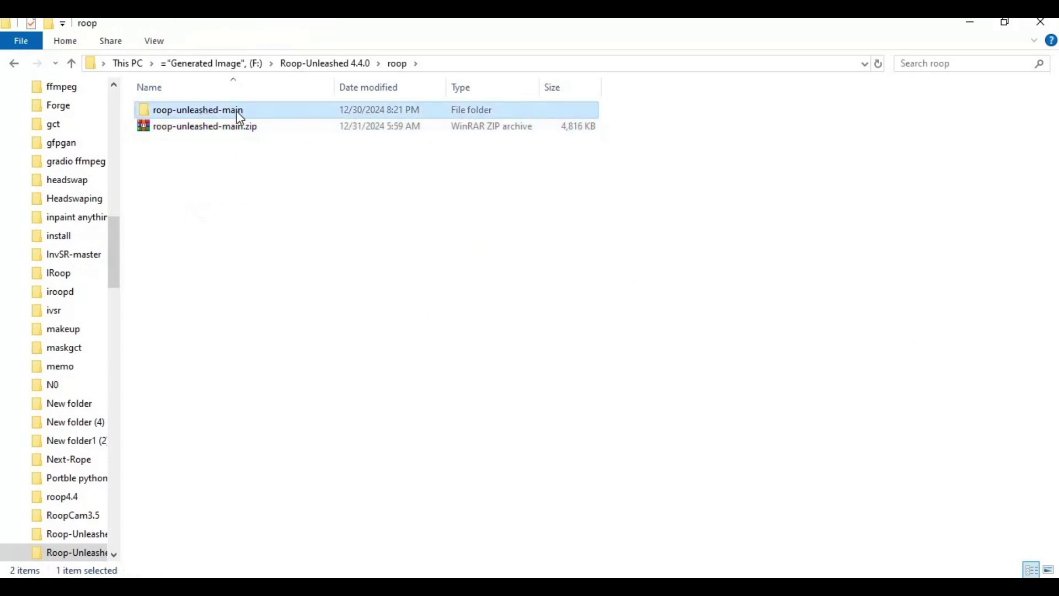
{"action": "double_click", "coordinate": [240, 118]}
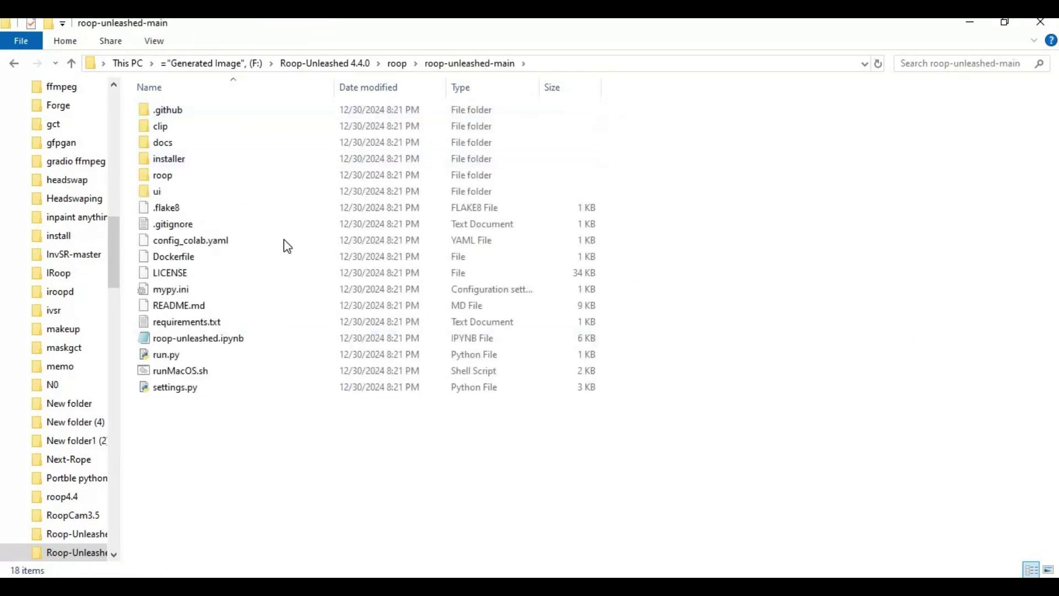
{"action": "left_click", "coordinate": [579, 63]}
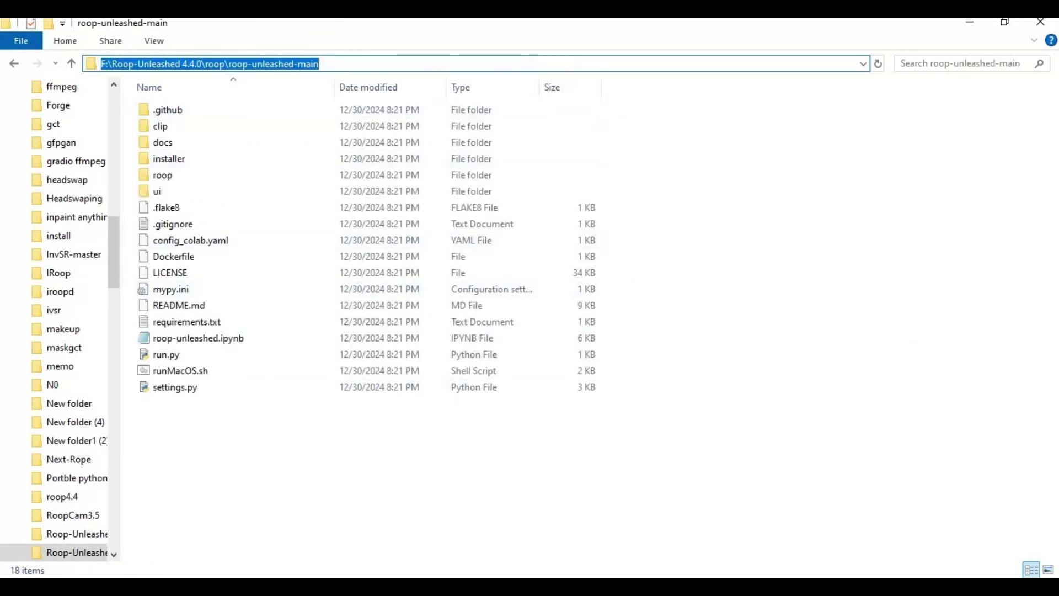
{"action": "type", "text": "cmd"}
{"action": "key", "text": "Return"}
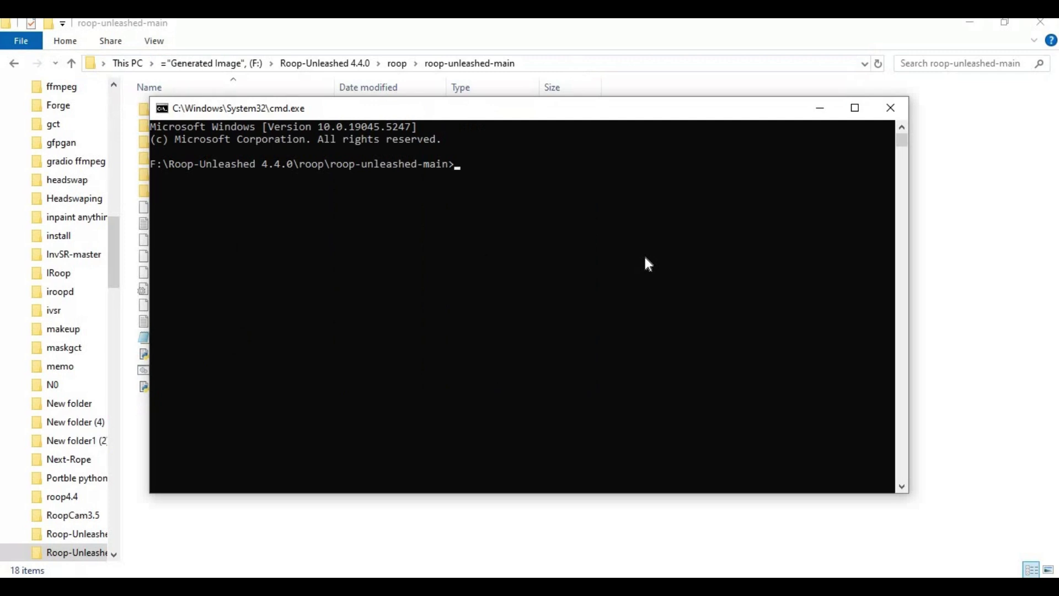
Create a Python 3.10 virtual environment named venv and activate it
{"action": "type", "text": "py -3.10 -m venv venv"}
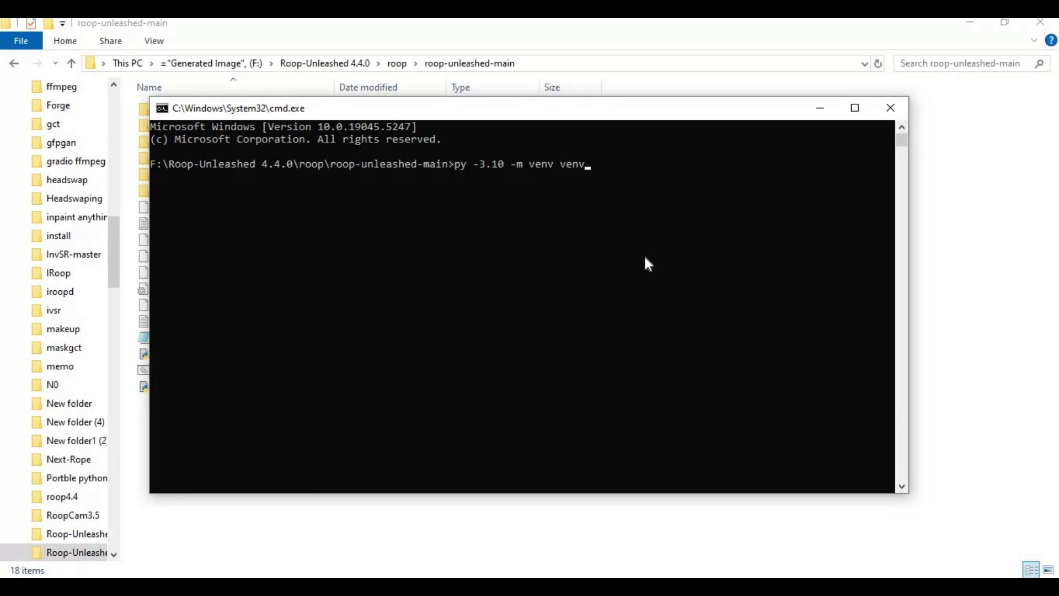
{"action": "key", "text": "Return"}
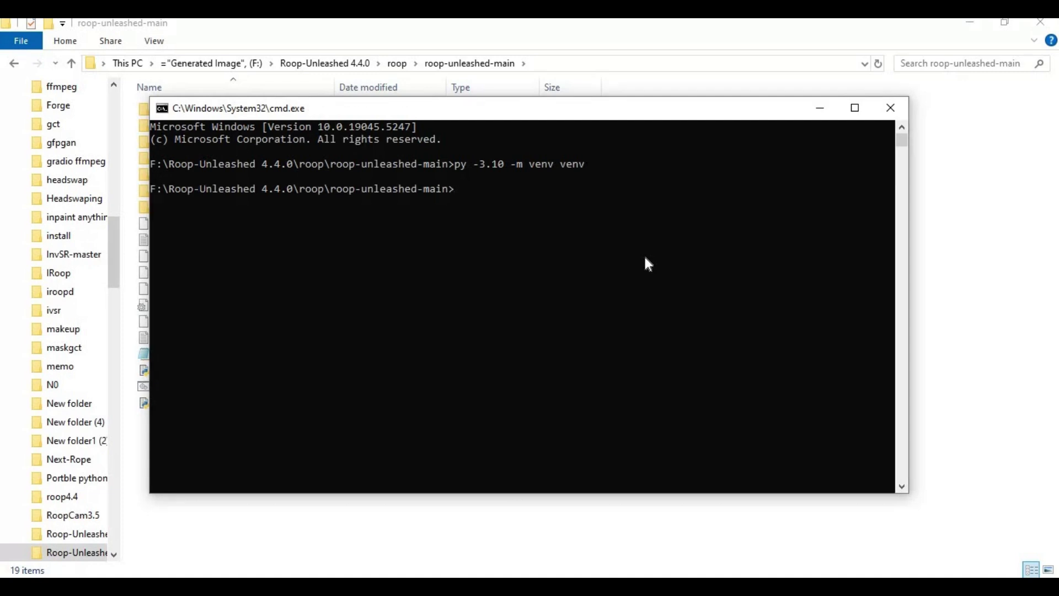
{"action": "type", "text": "venv\\scripts\\activa"}
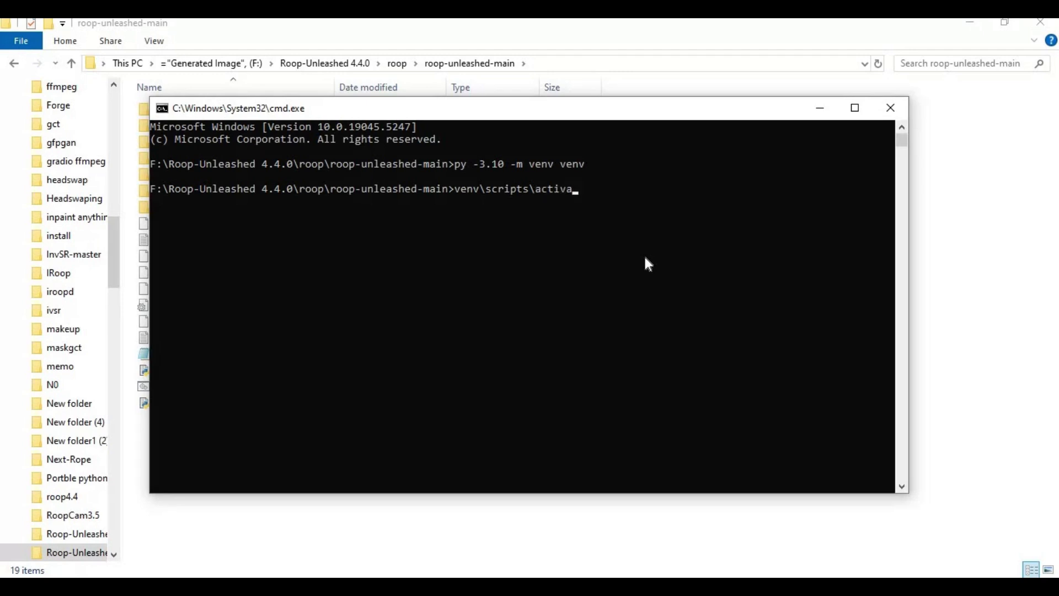
{"action": "type", "text": "te"}
{"action": "key", "text": "Return"}
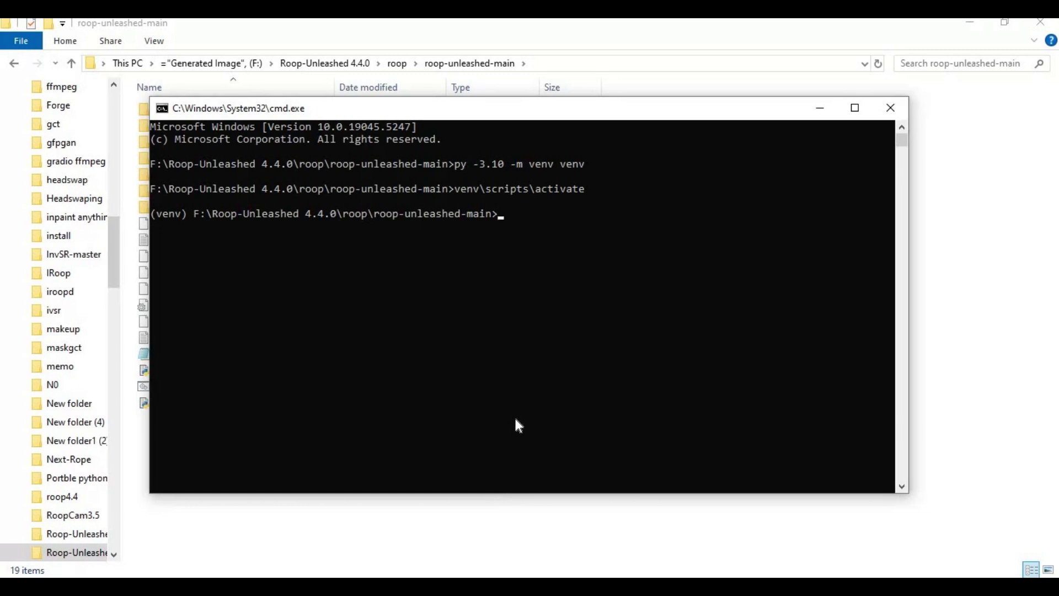
Check with nvcc --version that the CUDA compiler is release 11.8
{"action": "type", "text": "nvcc --version"}
{"action": "key", "text": "Return"}
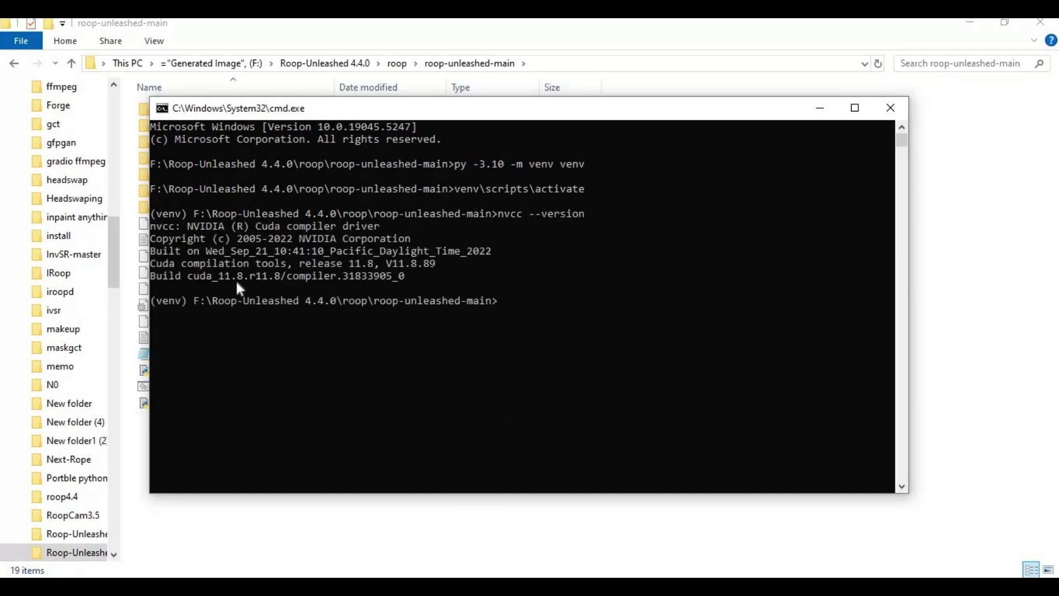
{"action": "left_click_drag", "start_coordinate": [185, 275], "coordinate": [244, 274]}
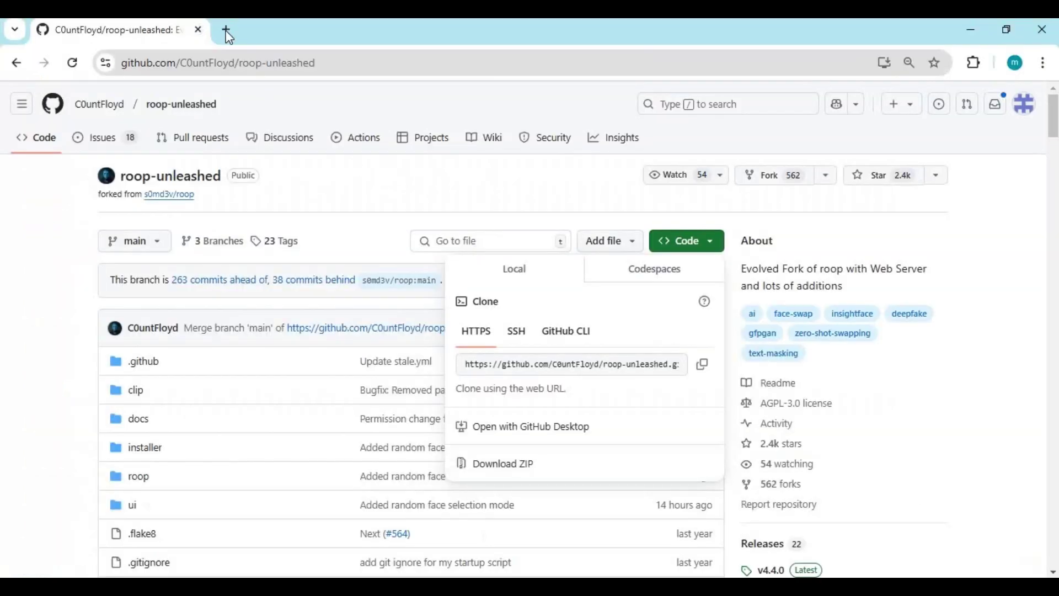
Open pytorch.org in a new browser tab
{"action": "left_click", "coordinate": [226, 31]}
{"action": "type", "text": "["}
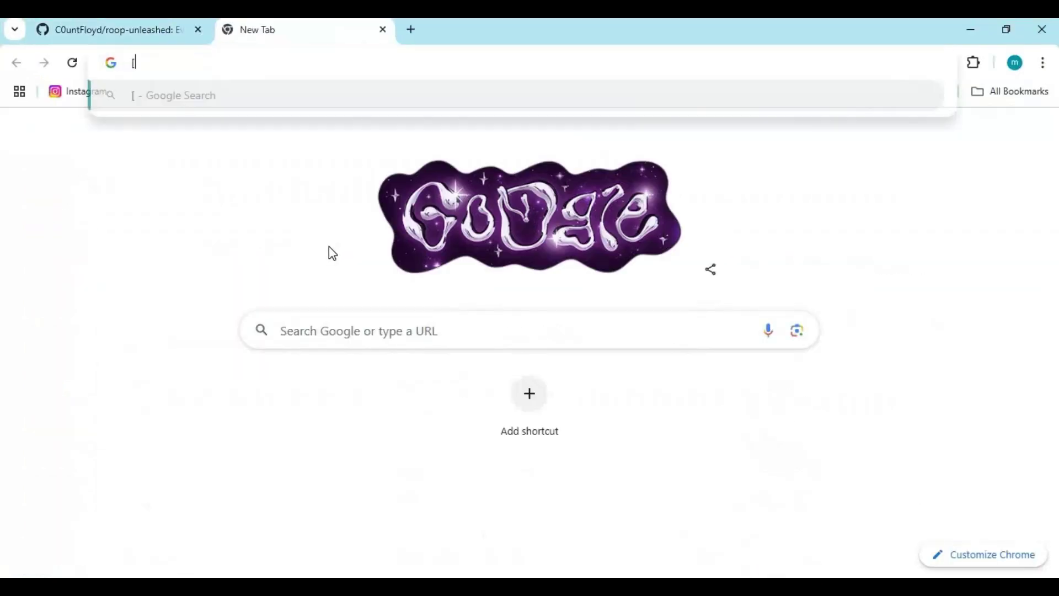
{"action": "key", "text": "BackSpace"}
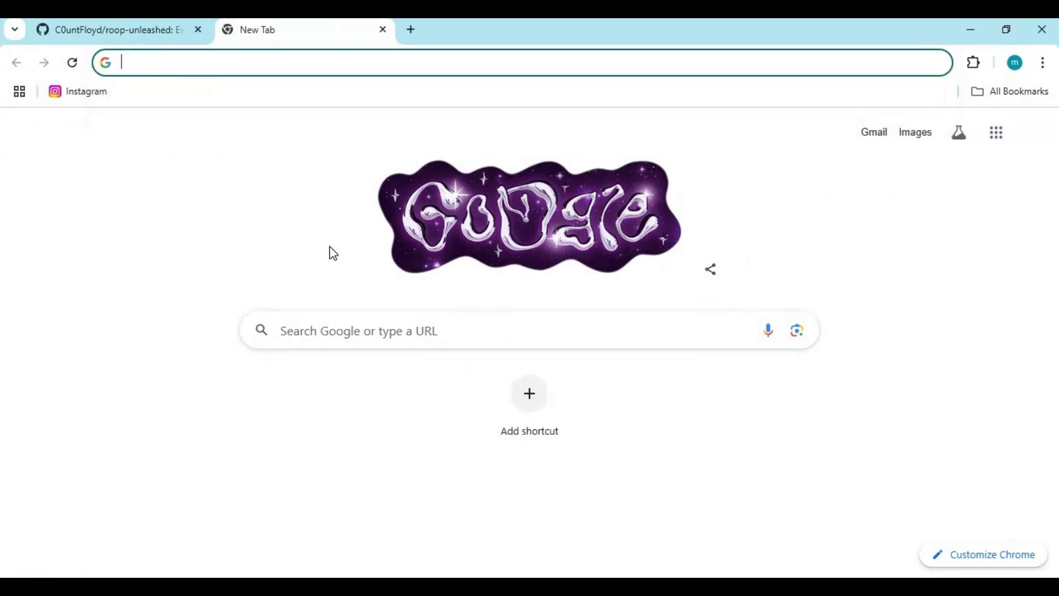
{"action": "type", "text": "pytppo"}
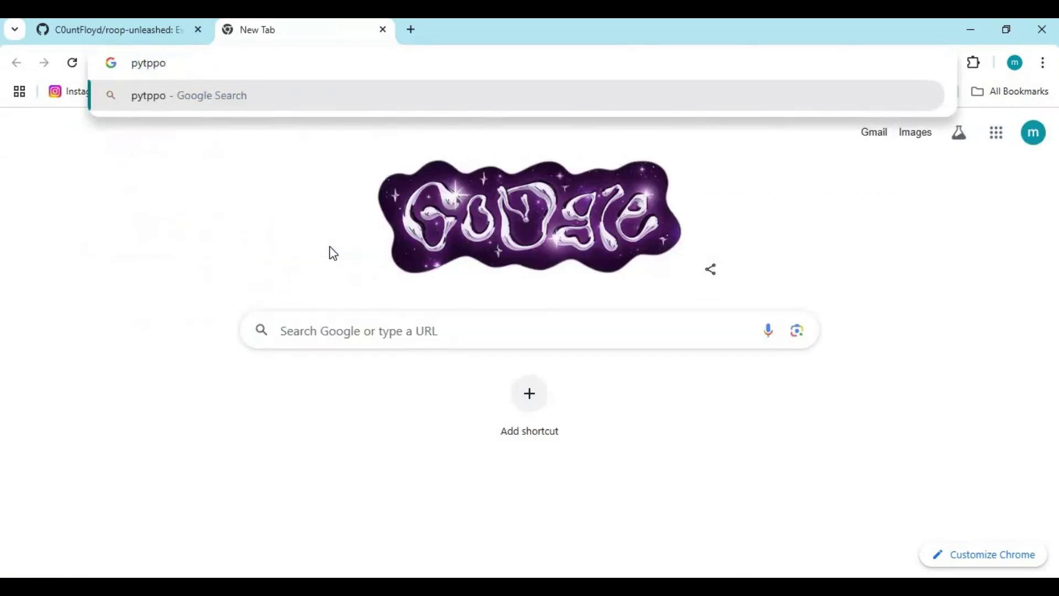
{"action": "key", "text": "BackSpace"}
{"action": "key", "text": "BackSpace"}
{"action": "key", "text": "BackSpace"}
{"action": "type", "text": "o"}
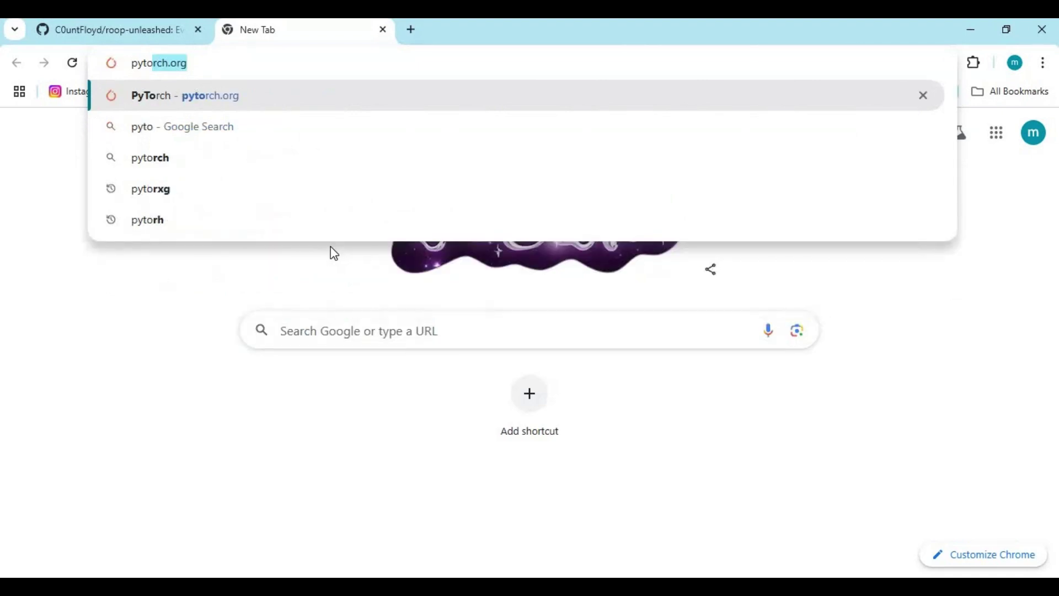
{"action": "key", "text": "Return"}
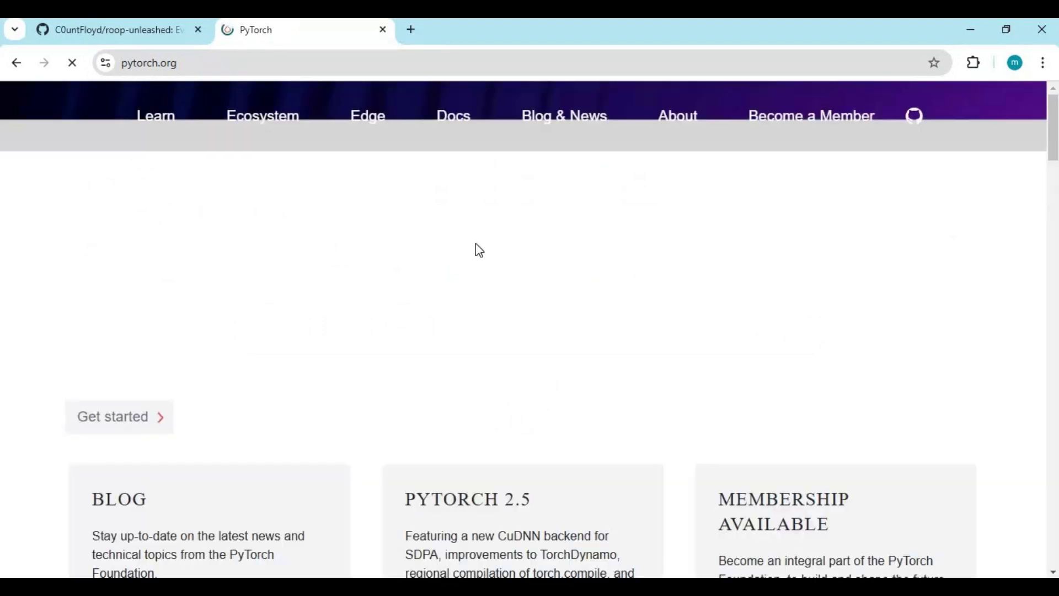
{"action": "scroll", "coordinate": [475, 244], "scroll_direction": "down", "scroll_amount": 20}
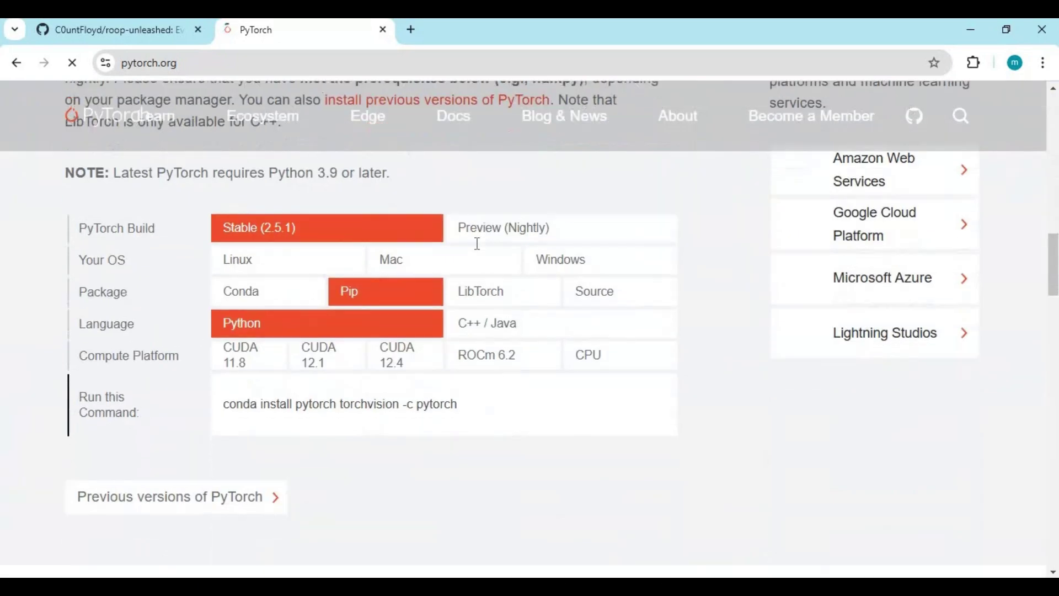
{"action": "scroll", "coordinate": [471, 344], "scroll_direction": "up", "scroll_amount": 4}
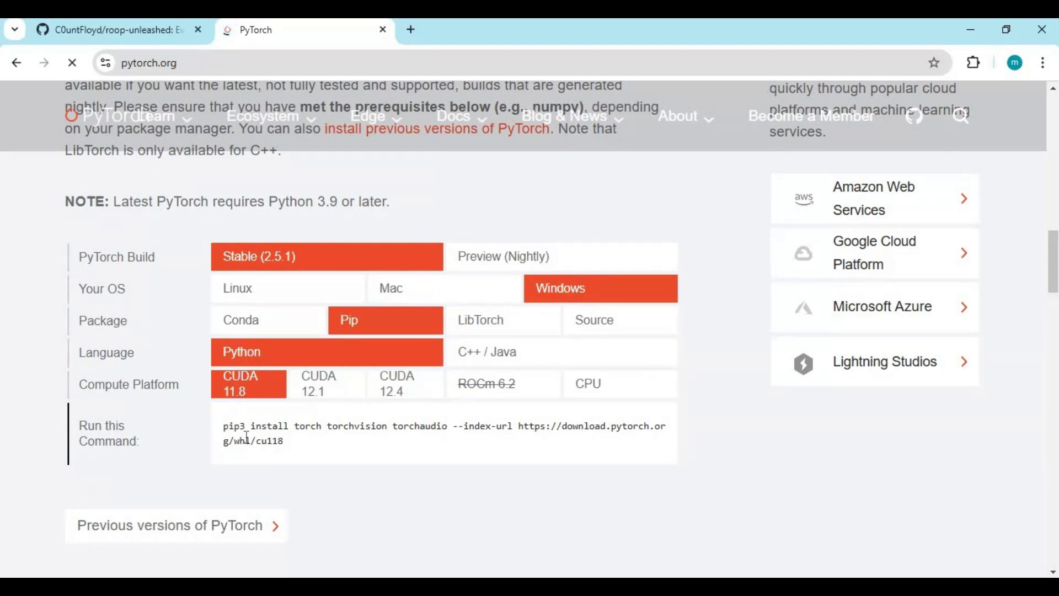
Select the pip3 install command for Windows with CUDA 11.8
{"action": "left_click_drag", "start_coordinate": [285, 440], "coordinate": [222, 431]}
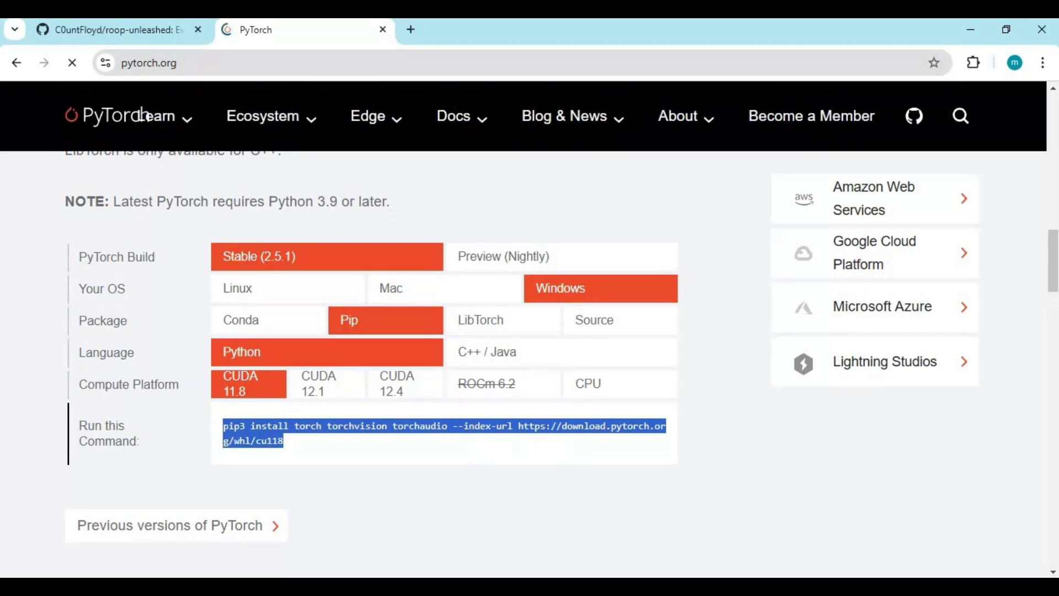
{"action": "key", "text": "alt+Tab"}
{"action": "left_click", "coordinate": [370, 369]}
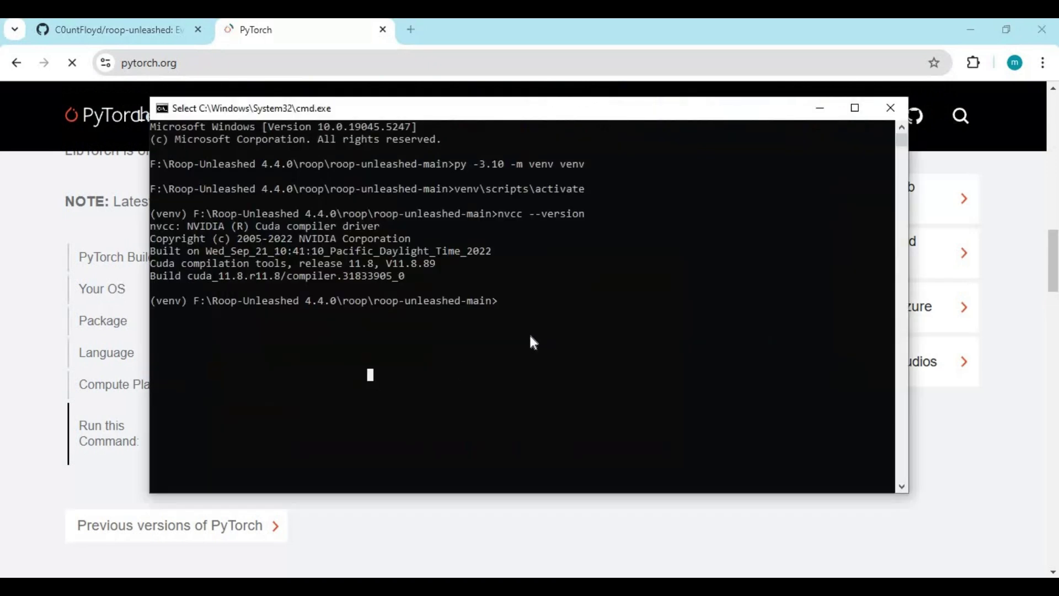
{"action": "left_click", "coordinate": [529, 331]}
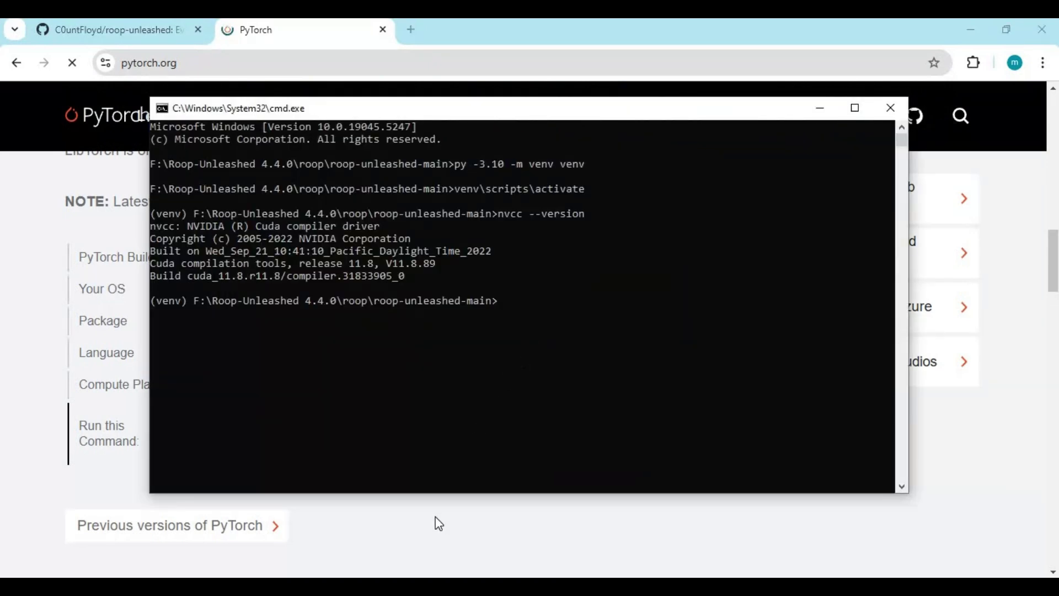
{"action": "left_click", "coordinate": [446, 503]}
{"action": "left_click_drag", "start_coordinate": [296, 450], "coordinate": [218, 432]}
{"action": "key", "text": "ctrl+c"}
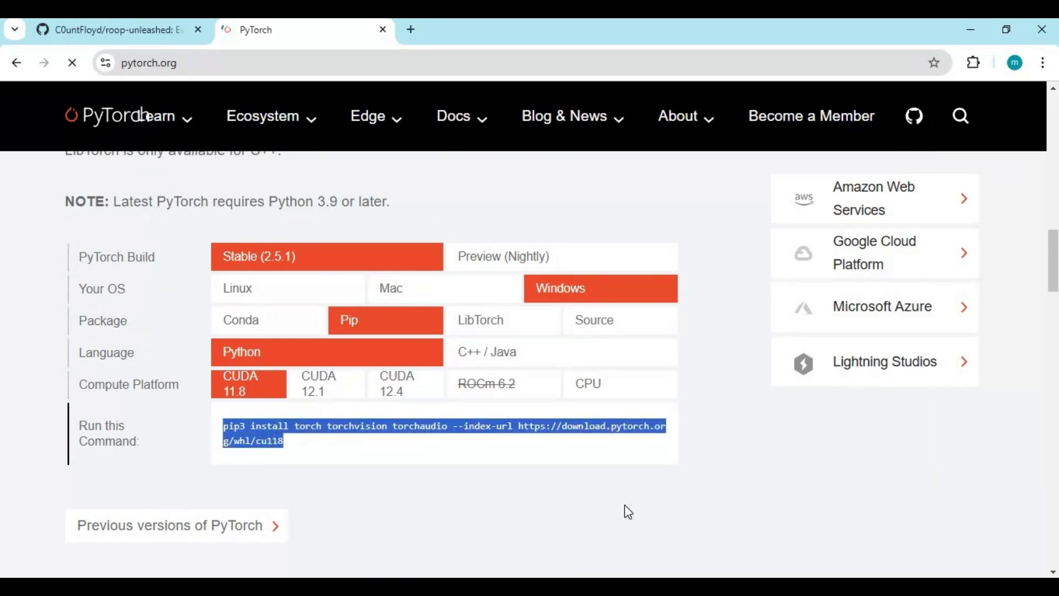
Paste the PyTorch CUDA 11.8 command, change pip3 to pip, and run it to install torch 2.5.1
{"action": "key", "text": "alt+Tab"}
{"action": "right_click", "coordinate": [477, 383]}
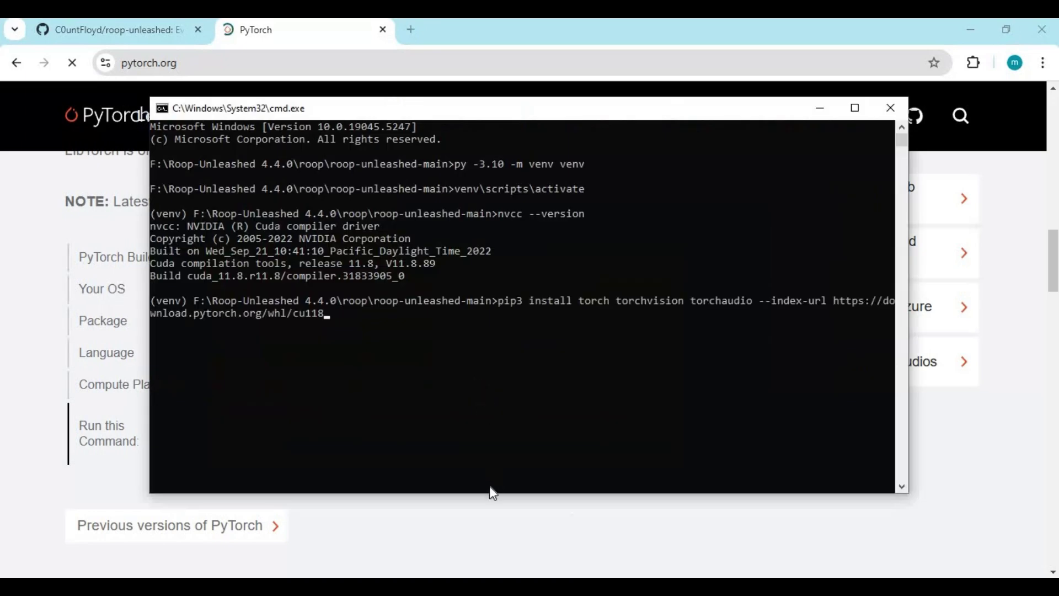
{"action": "key", "text": "ctrl+Left"}
{"action": "key", "text": "ctrl+Left"}
{"action": "key", "text": "ctrl+Left"}
{"action": "key", "text": "ctrl+Left"}
{"action": "key", "text": "ctrl+Left"}
{"action": "key", "text": "ctrl+Left"}
{"action": "key", "text": "ctrl+Left"}
{"action": "key", "text": "ctrl+Left"}
{"action": "key", "text": "Left"}
{"action": "key", "text": "Left"}
{"action": "key", "text": "Left"}
{"action": "key", "text": "Left"}
{"action": "key", "text": "Left"}
{"action": "key", "text": "Left"}
{"action": "key", "text": "Left"}
{"action": "key", "text": "Left"}
{"action": "key", "text": "Left"}
{"action": "key", "text": "Left"}
{"action": "key", "text": "Left"}
{"action": "key", "text": "Left"}
{"action": "key", "text": "Left"}
{"action": "key", "text": "Left"}
{"action": "key", "text": "Left"}
{"action": "key", "text": "Left"}
{"action": "key", "text": "Left"}
{"action": "key", "text": "Left"}
{"action": "key", "text": "Left"}
{"action": "key", "text": "Left"}
{"action": "key", "text": "BackSpace"}
{"action": "key", "text": "Return"}
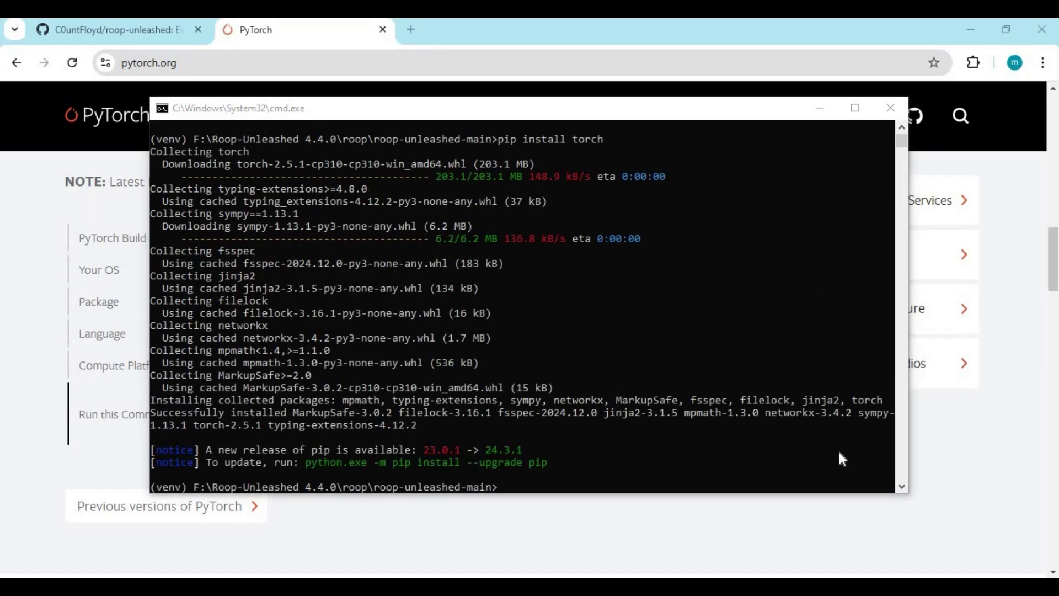
Copy the suggested python.exe -m pip install --upgrade pip command and run it
{"action": "left_click", "coordinate": [402, 467]}
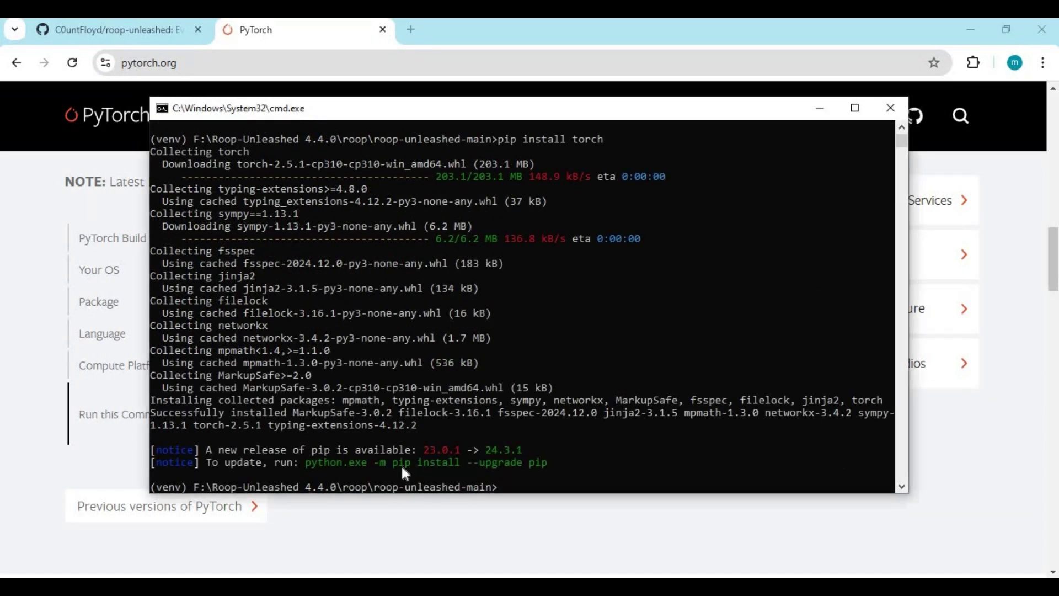
{"action": "left_click_drag", "start_coordinate": [307, 461], "coordinate": [550, 479]}
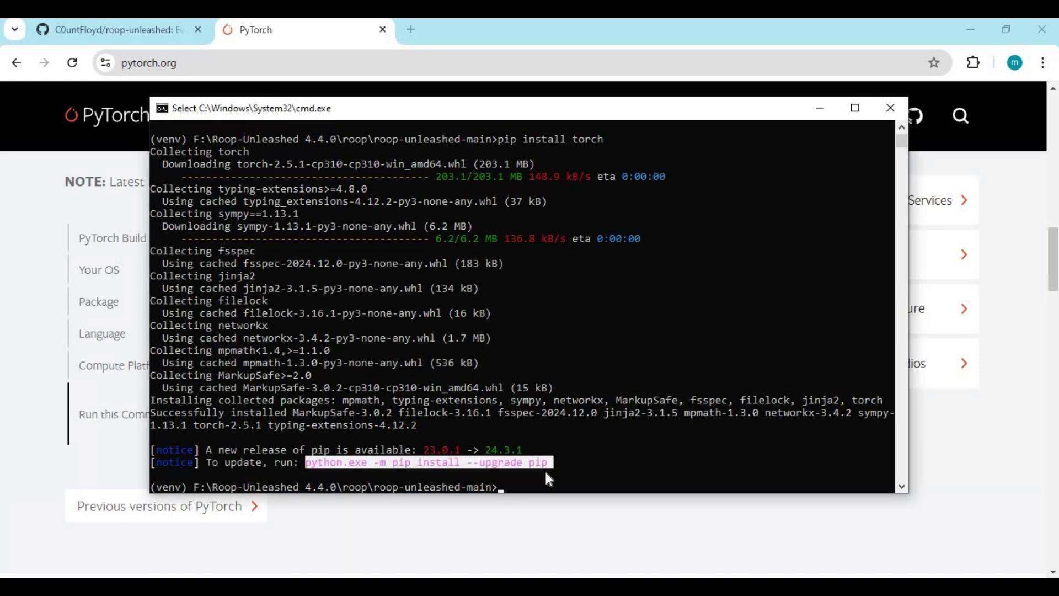
{"action": "key", "text": "ctrl+c"}
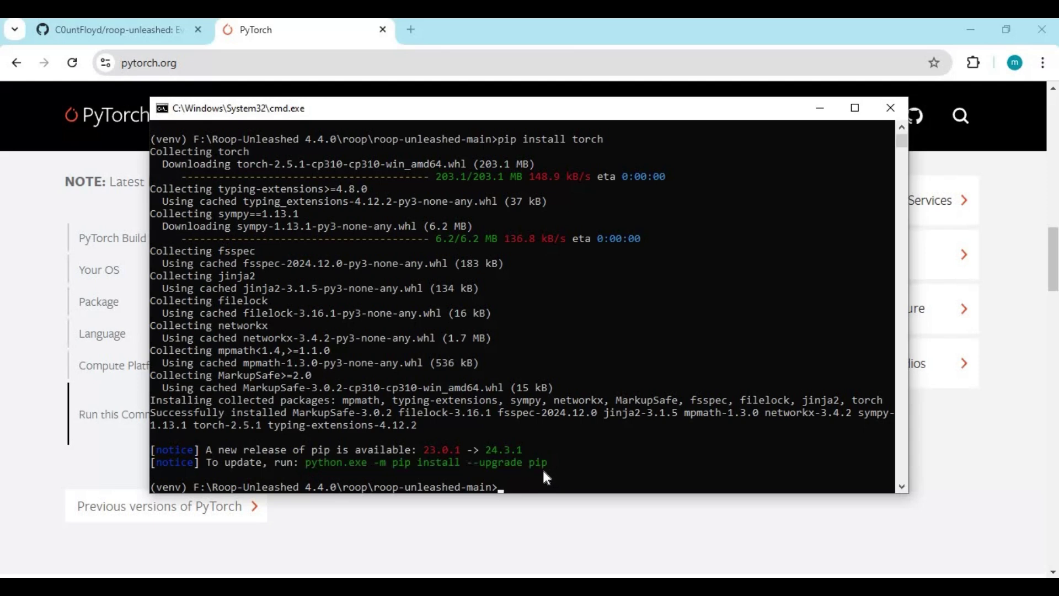
{"action": "right_click", "coordinate": [572, 478]}
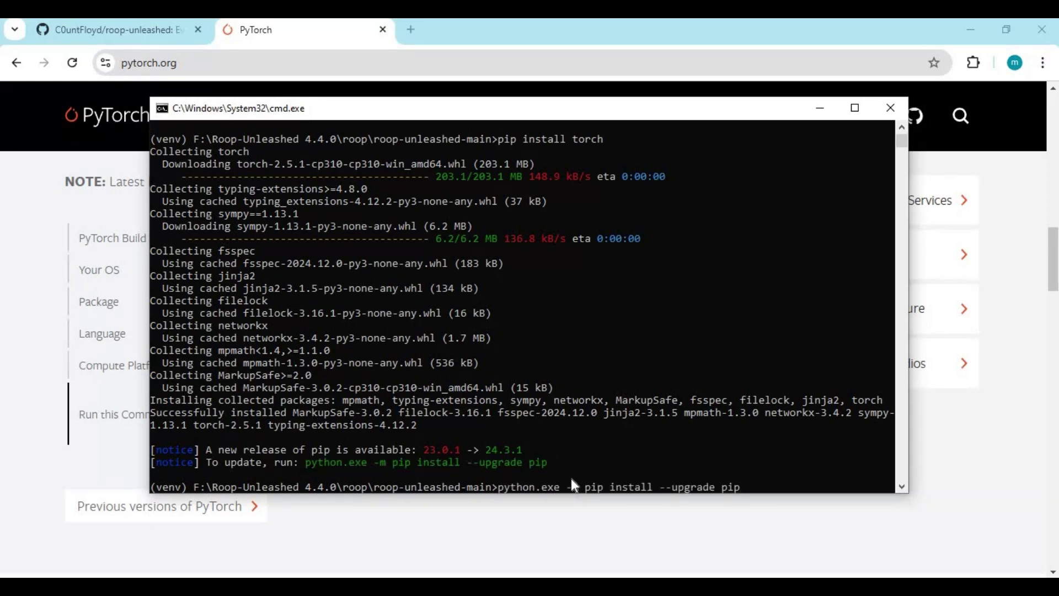
{"action": "key", "text": "Return"}
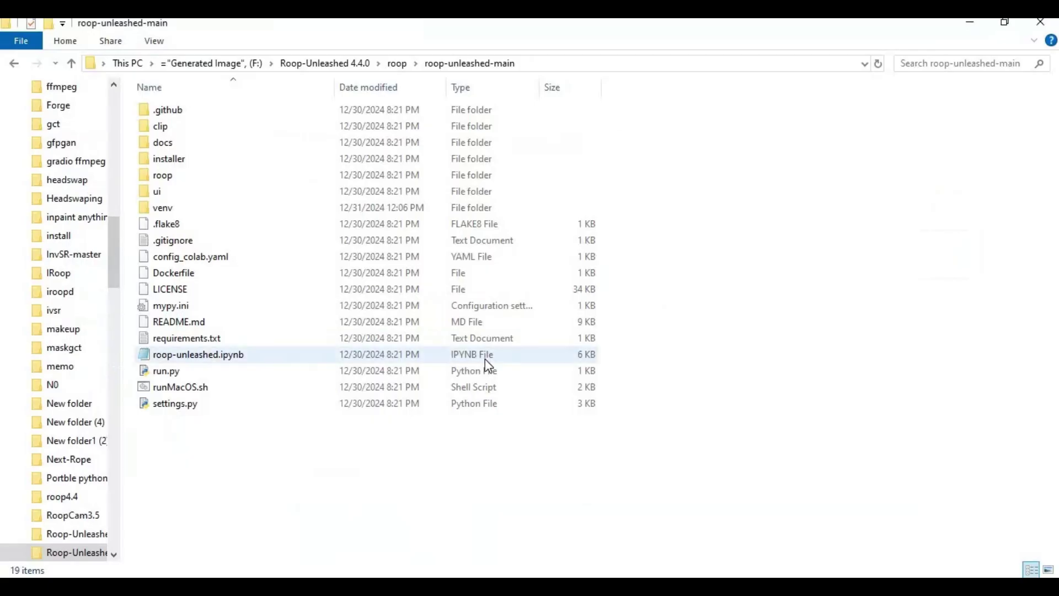
Open requirements.txt maximized and delete the --extra-index-url line
{"action": "double_click", "coordinate": [209, 344]}
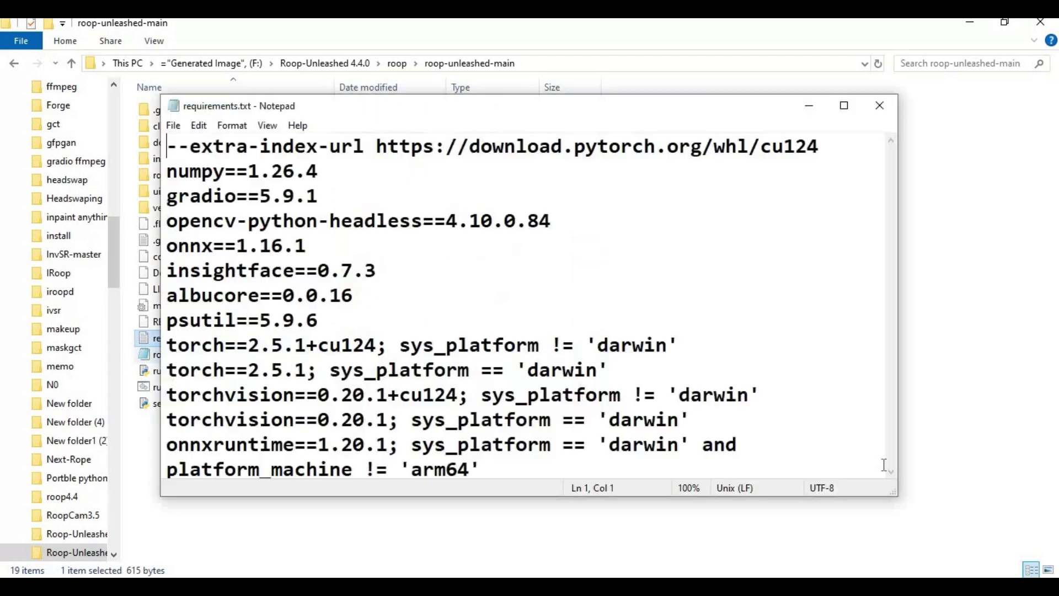
{"action": "left_click", "coordinate": [844, 105]}
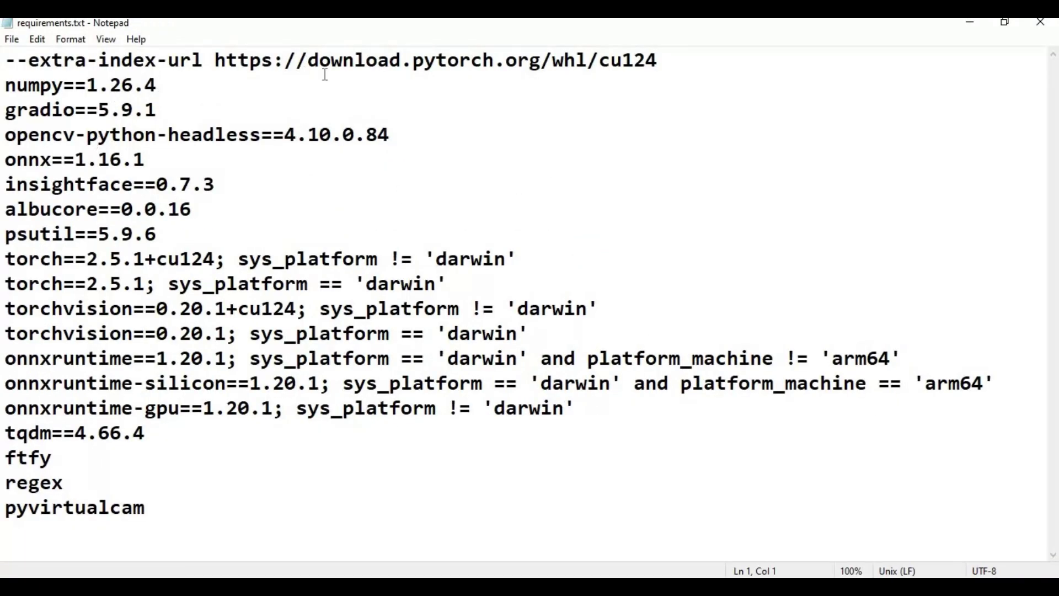
{"action": "left_click_drag", "start_coordinate": [681, 59], "coordinate": [35, 74]}
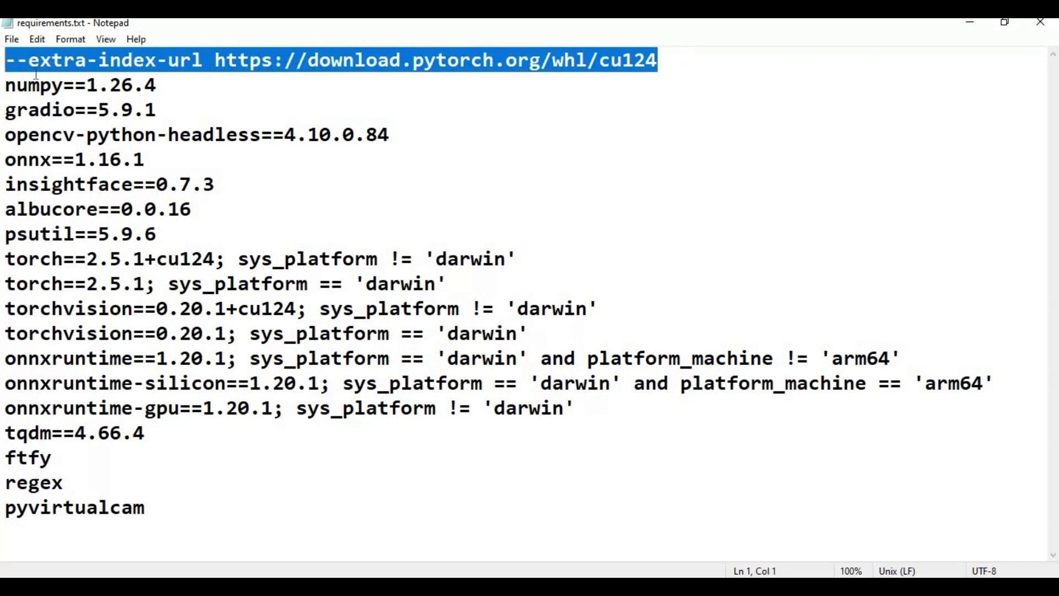
{"action": "key", "text": "Delete"}
{"action": "key", "text": "Down"}
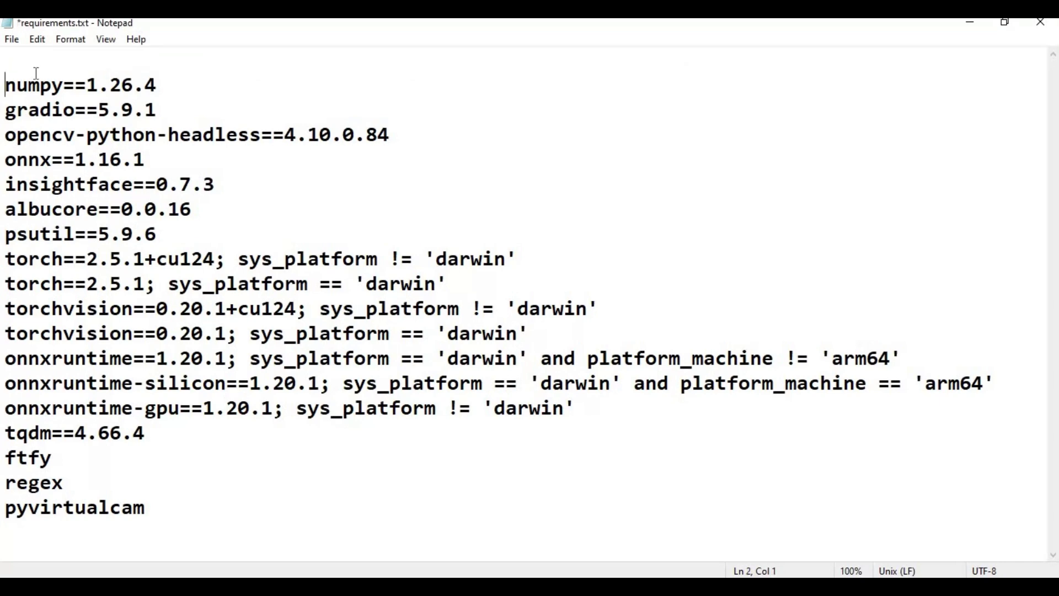
{"action": "key", "text": "BackSpace"}
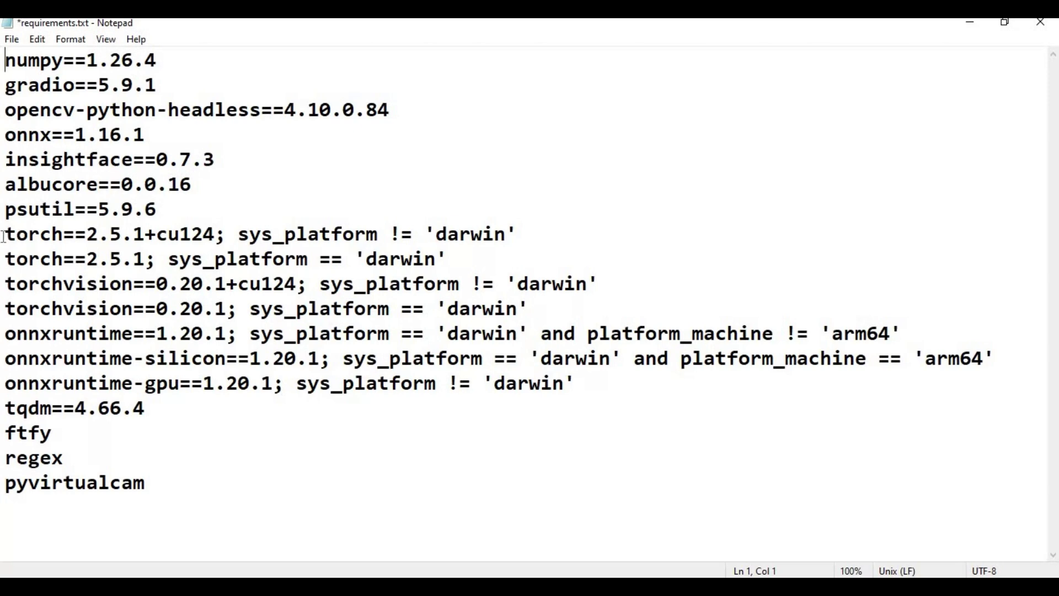
Delete the torch, torchvision, onnxruntime and onnxruntime-silicon lines
{"action": "left_click_drag", "start_coordinate": [4, 235], "coordinate": [513, 310]}
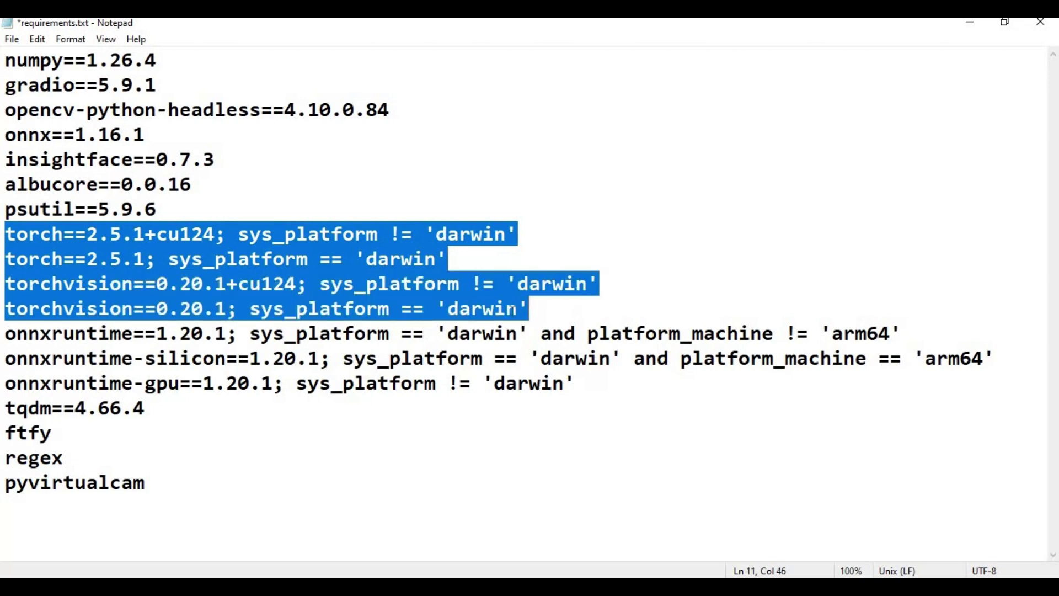
{"action": "key", "text": "BackSpace"}
{"action": "key", "text": "BackSpace"}
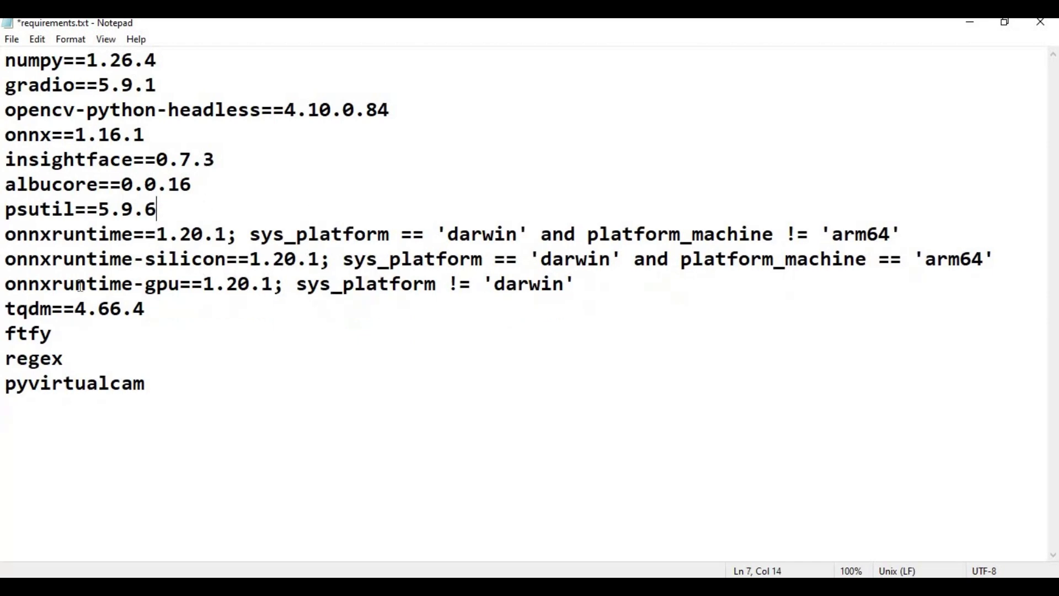
{"action": "left_click_drag", "start_coordinate": [6, 258], "coordinate": [750, 260]}
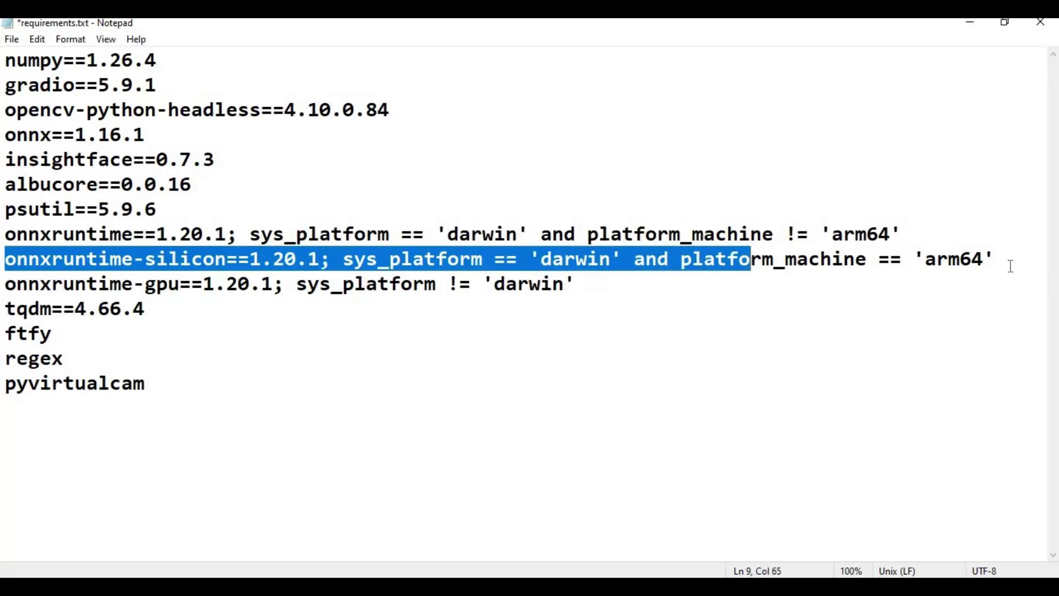
{"action": "left_click_drag", "start_coordinate": [997, 260], "coordinate": [331, 259]}
{"action": "left_click_drag", "start_coordinate": [90, 249], "coordinate": [5, 235]}
{"action": "key", "text": "BackSpace"}
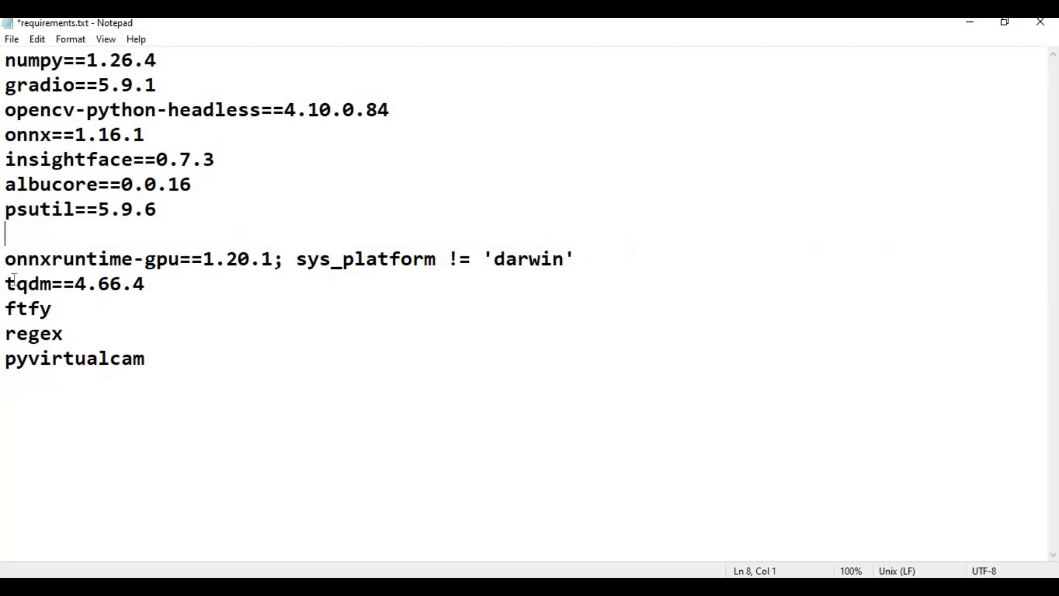
{"action": "key", "text": "BackSpace"}
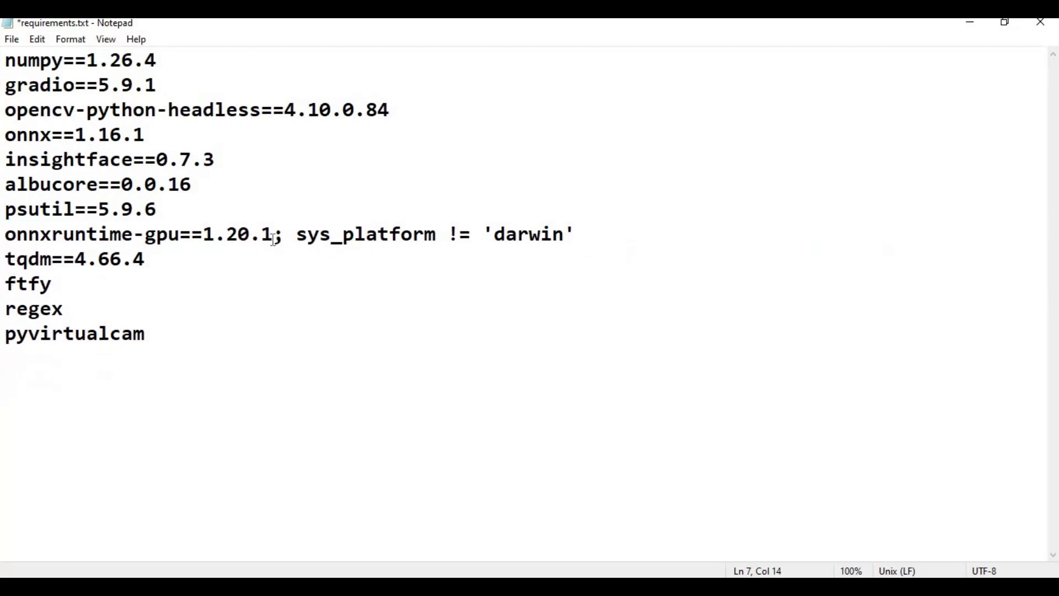
Remove the platform condition from onnxruntime-gpu and save requirements.txt
{"action": "left_click_drag", "start_coordinate": [274, 237], "coordinate": [595, 238]}
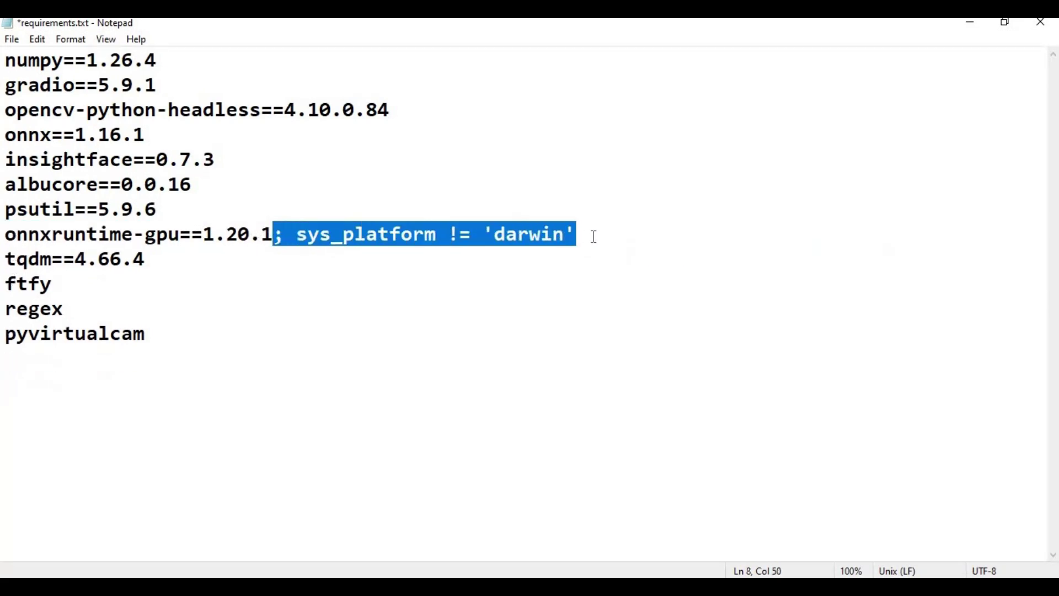
{"action": "key", "text": "BackSpace"}
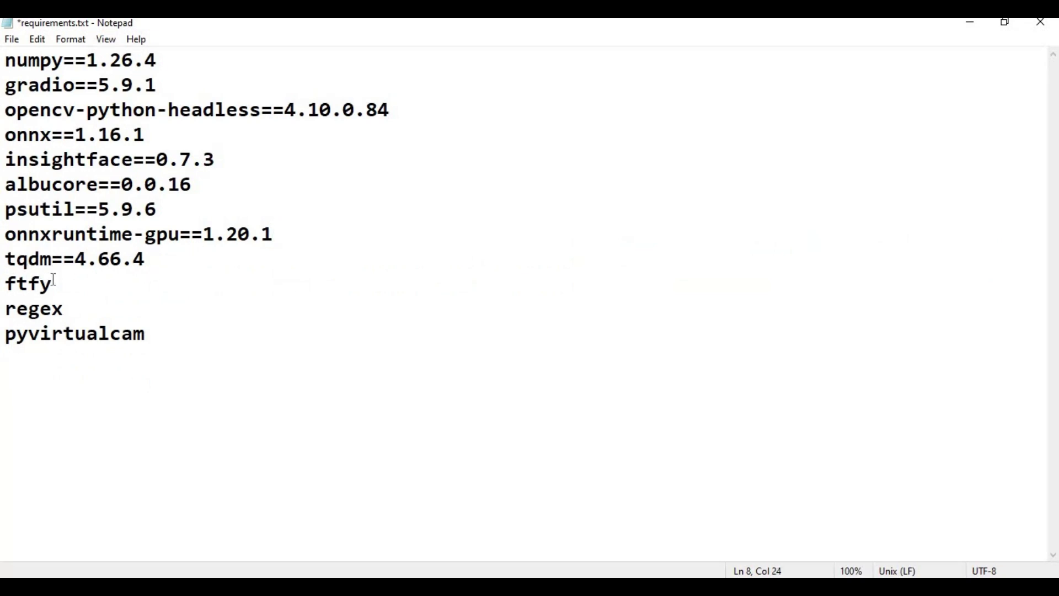
{"action": "left_click", "coordinate": [14, 41]}
{"action": "left_click", "coordinate": [30, 108]}
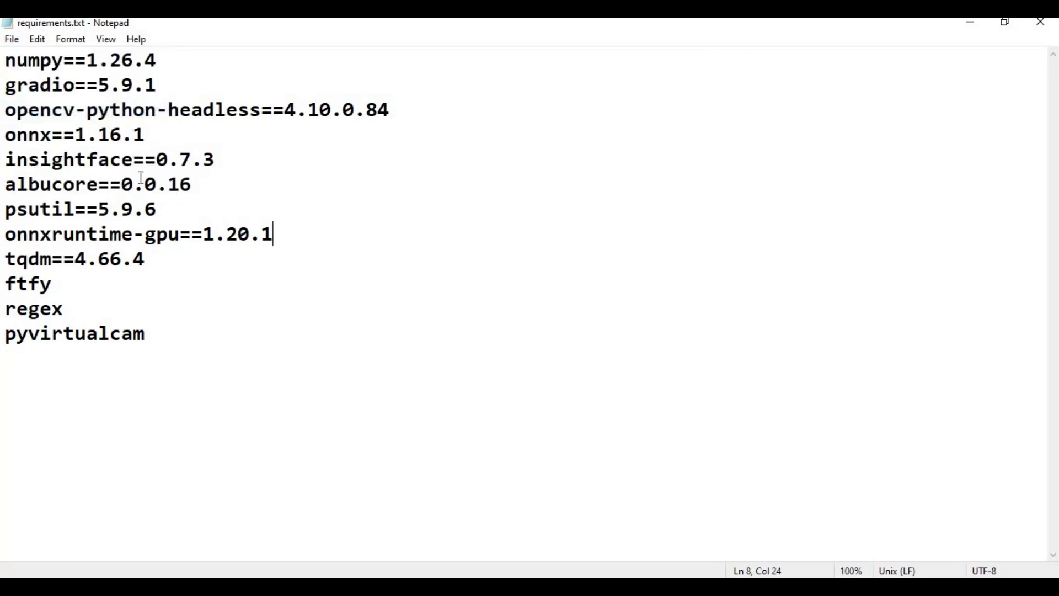
Run pip install -r requirements.txt in the venv
{"action": "key", "text": "alt+Tab"}
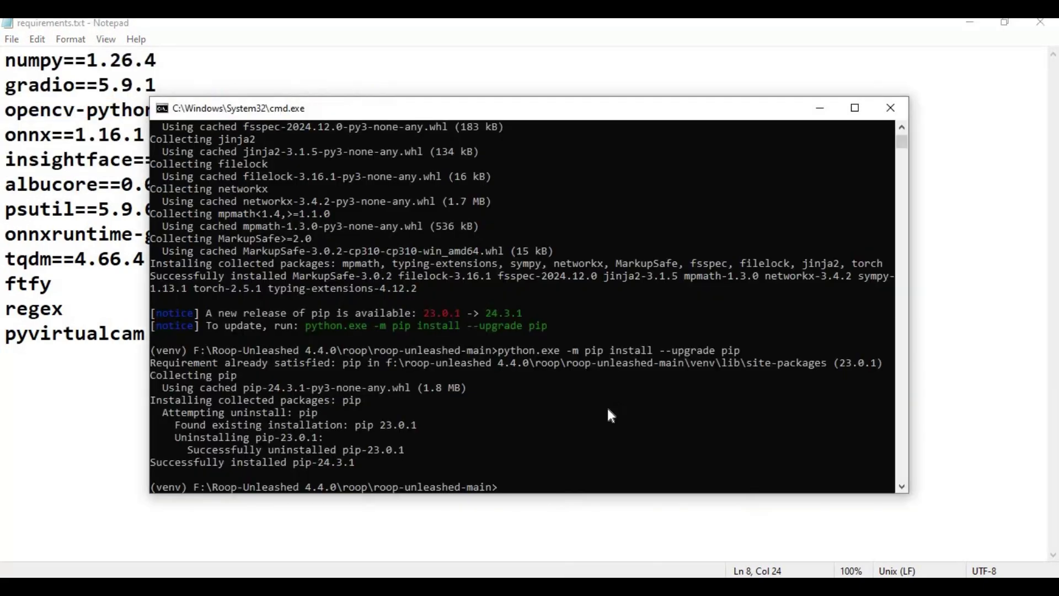
{"action": "type", "text": "pip install -r require"}
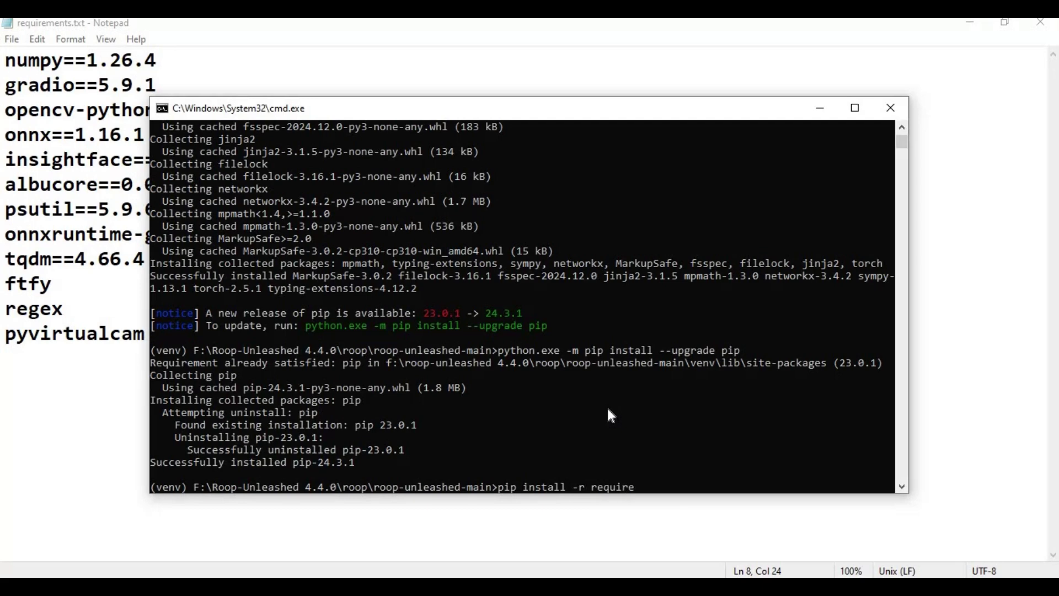
{"action": "type", "text": "ments.txt"}
{"action": "key", "text": "Return"}
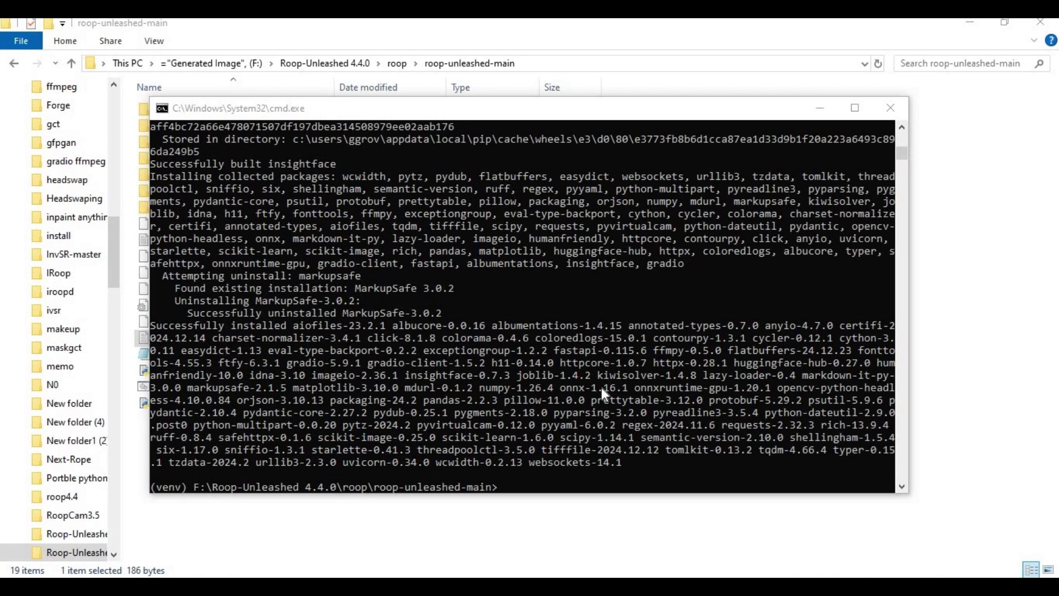
{"action": "left_click", "coordinate": [527, 483]}
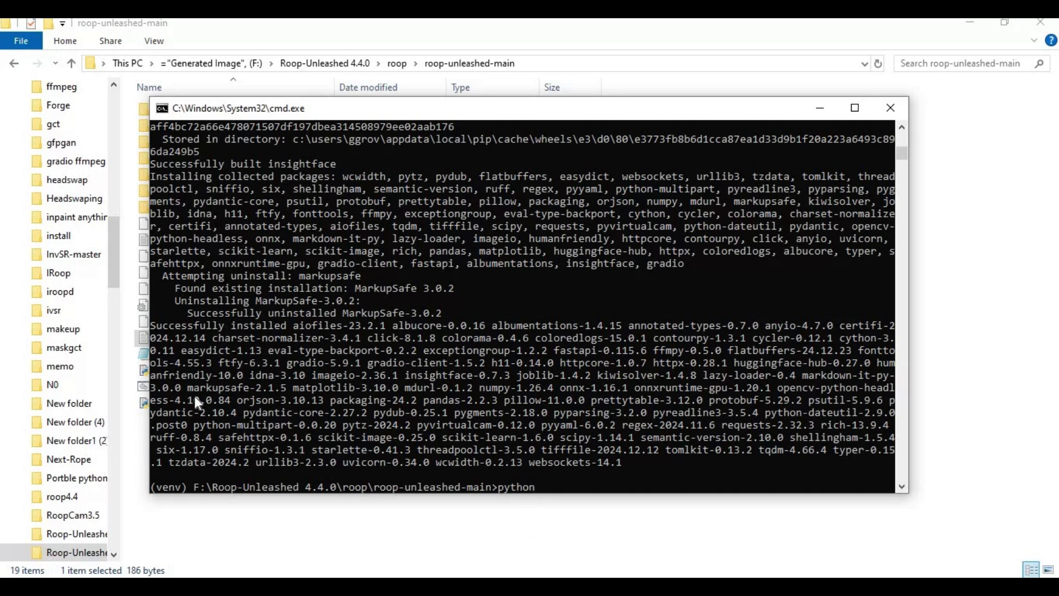
{"action": "left_click", "coordinate": [142, 420]}
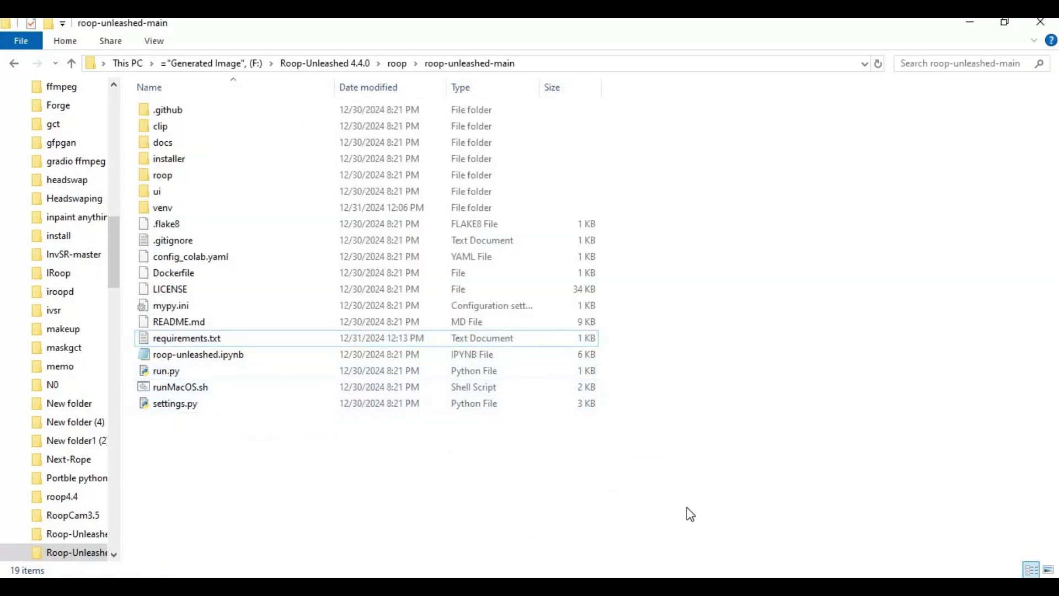
{"action": "key", "text": "alt+Tab"}
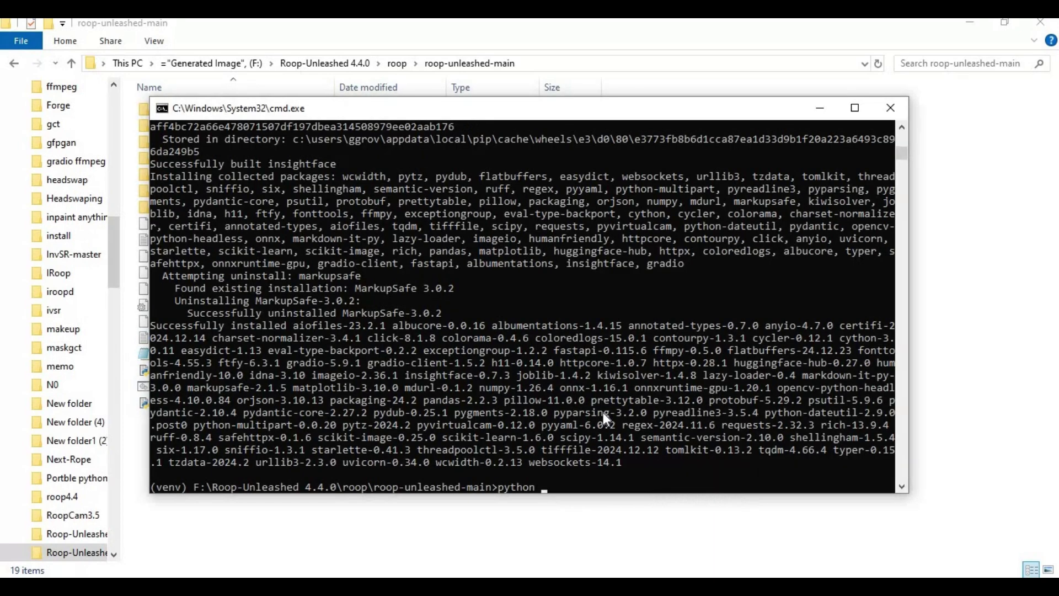
{"action": "type", "text": "run.py"}
{"action": "key", "text": "Return"}
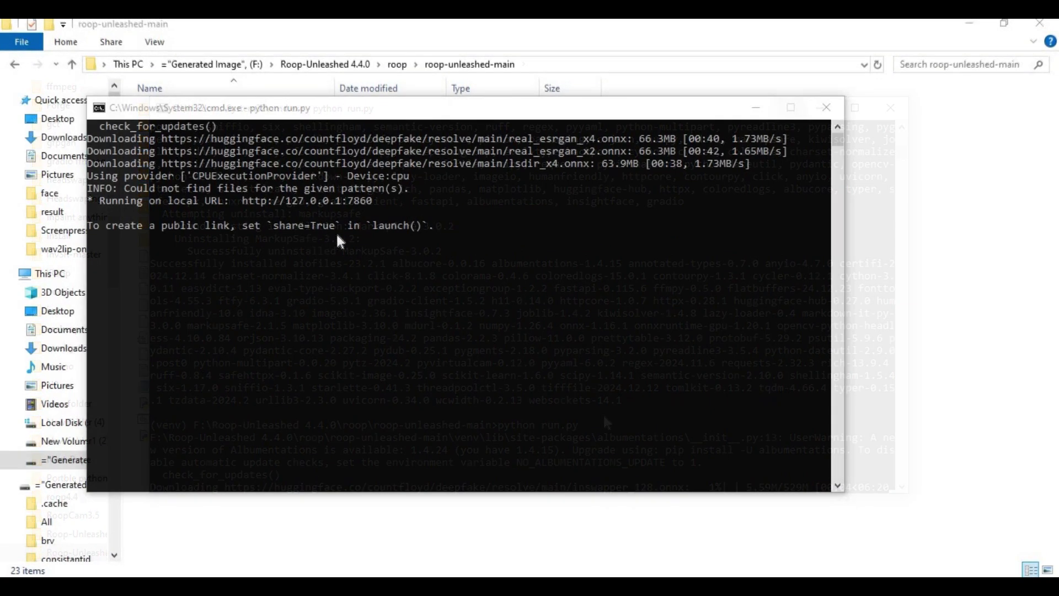
{"action": "left_click", "coordinate": [370, 198]}
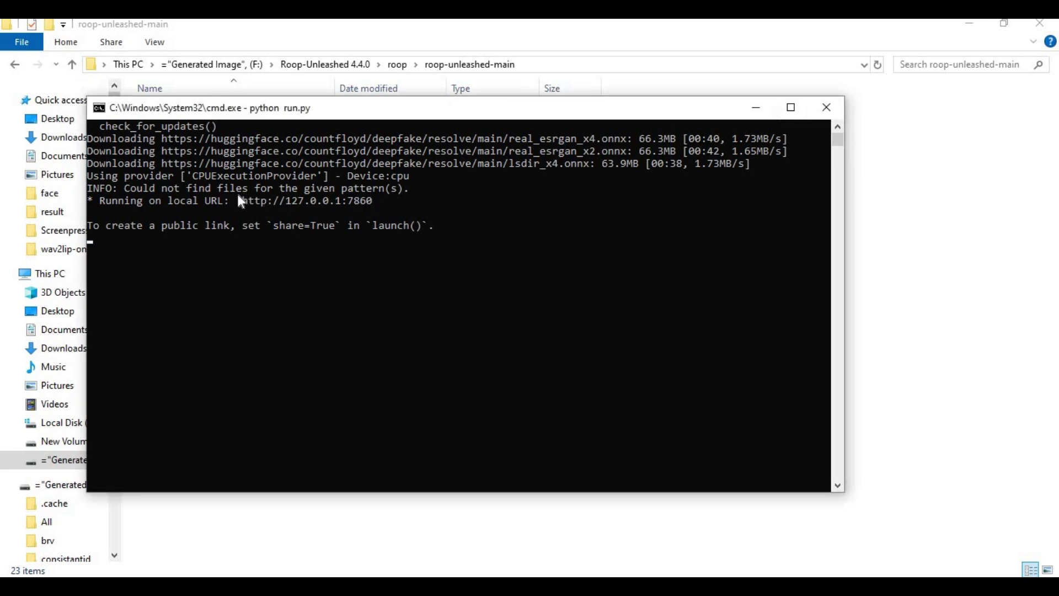
{"action": "left_click_drag", "start_coordinate": [240, 197], "coordinate": [385, 196]}
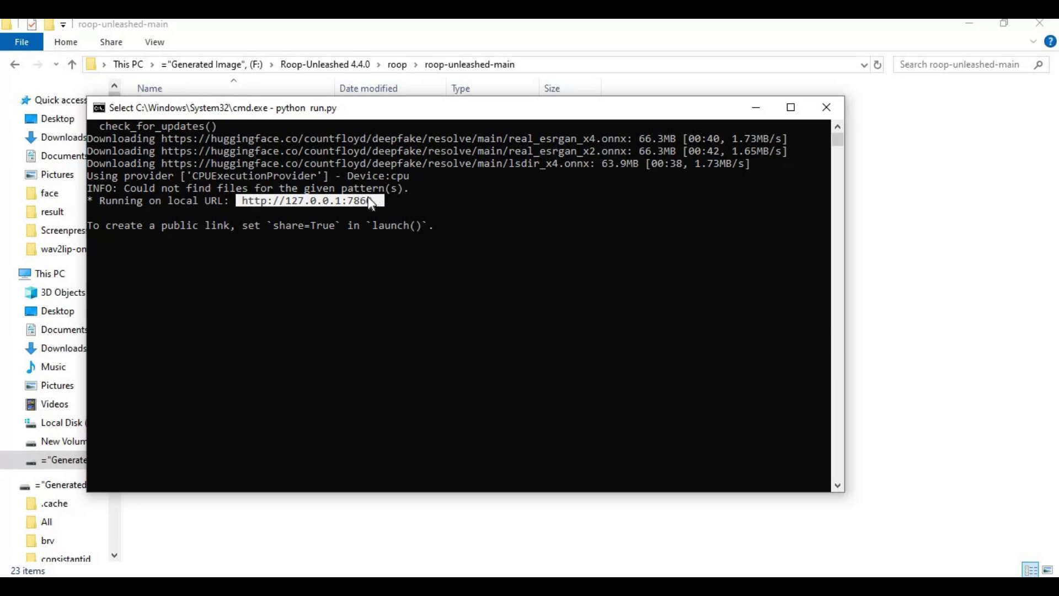
{"action": "left_click", "coordinate": [502, 524]}
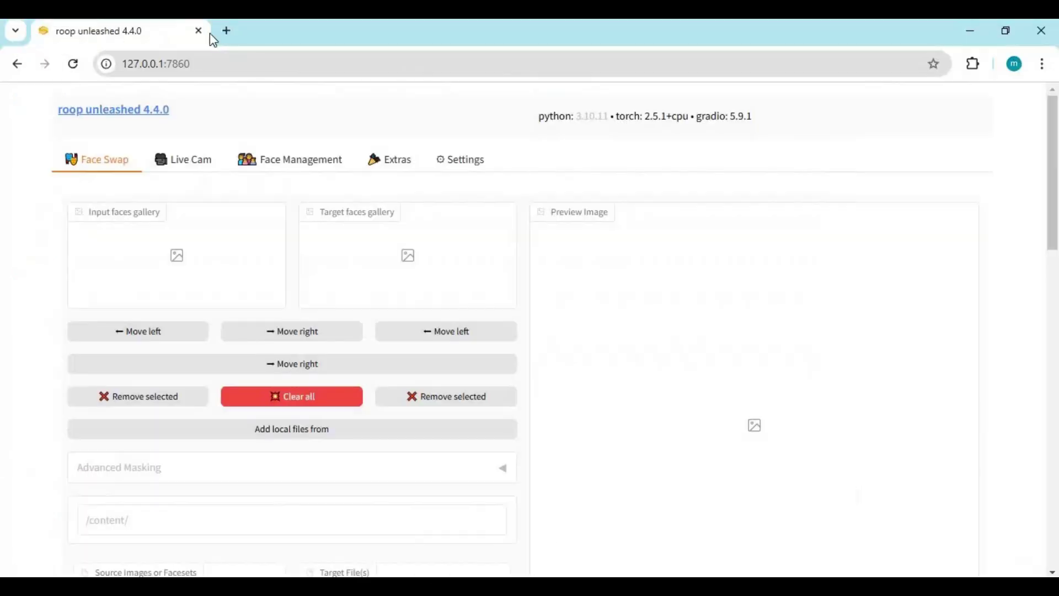
{"action": "left_click", "coordinate": [198, 73]}
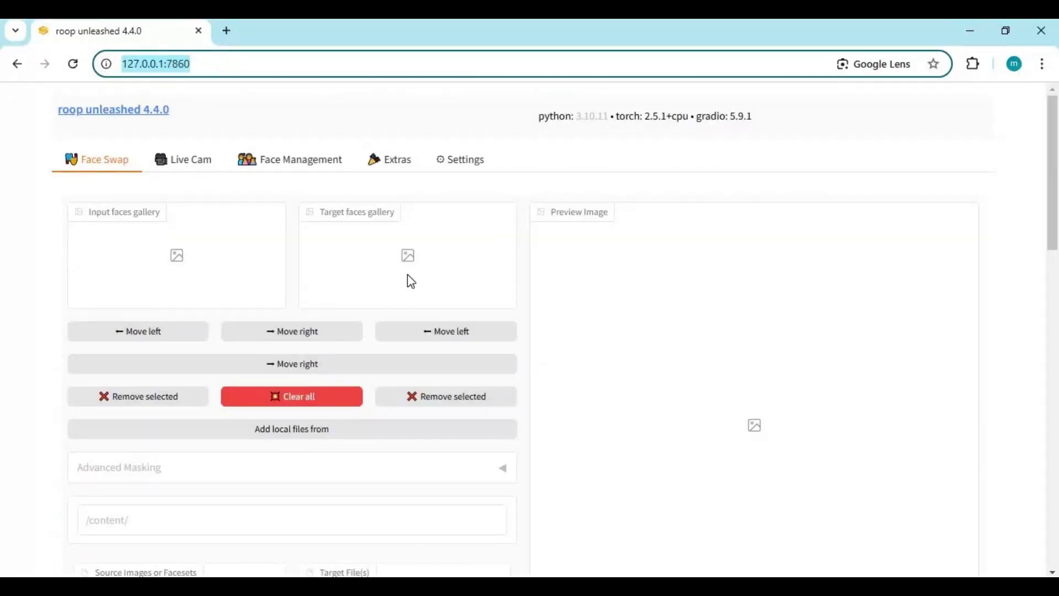
{"action": "scroll", "coordinate": [411, 281], "scroll_direction": "down", "scroll_amount": 8}
{"action": "scroll", "coordinate": [411, 281], "scroll_direction": "up", "scroll_amount": 10}
Create New Text Document.txt in the project folder and open it in Notepad
{"action": "left_click", "coordinate": [398, 522]}
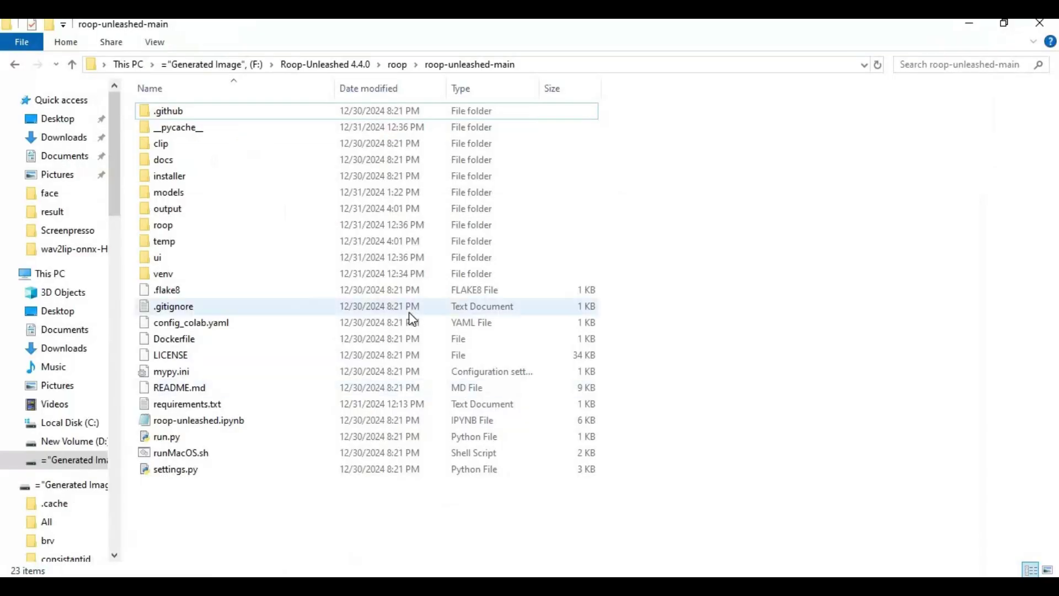
{"action": "right_click", "coordinate": [280, 534]}
{"action": "mouse_move", "coordinate": [319, 492]}
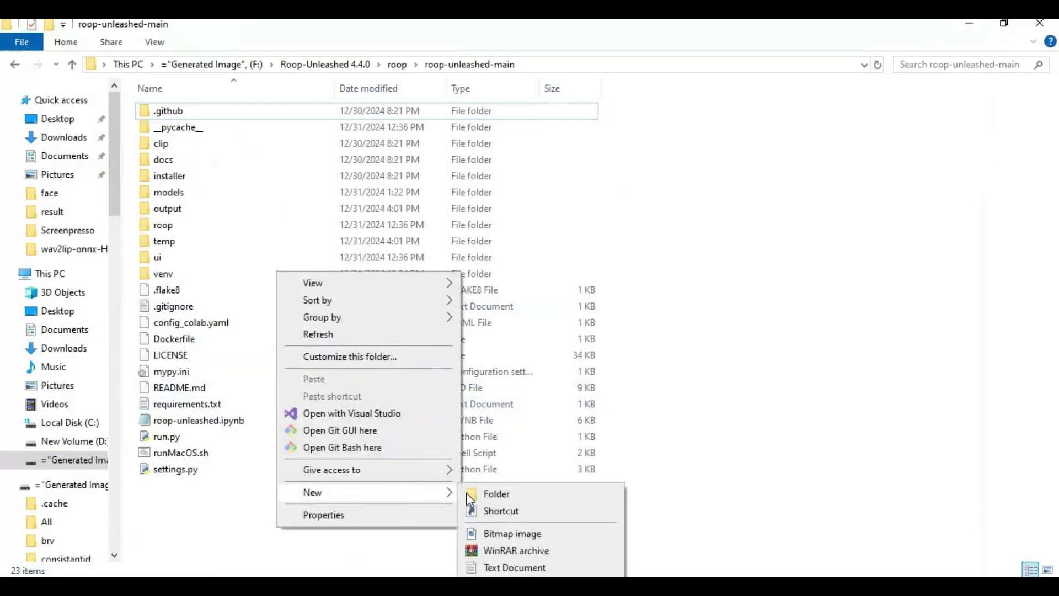
{"action": "left_click", "coordinate": [514, 567]}
{"action": "key", "text": "Return"}
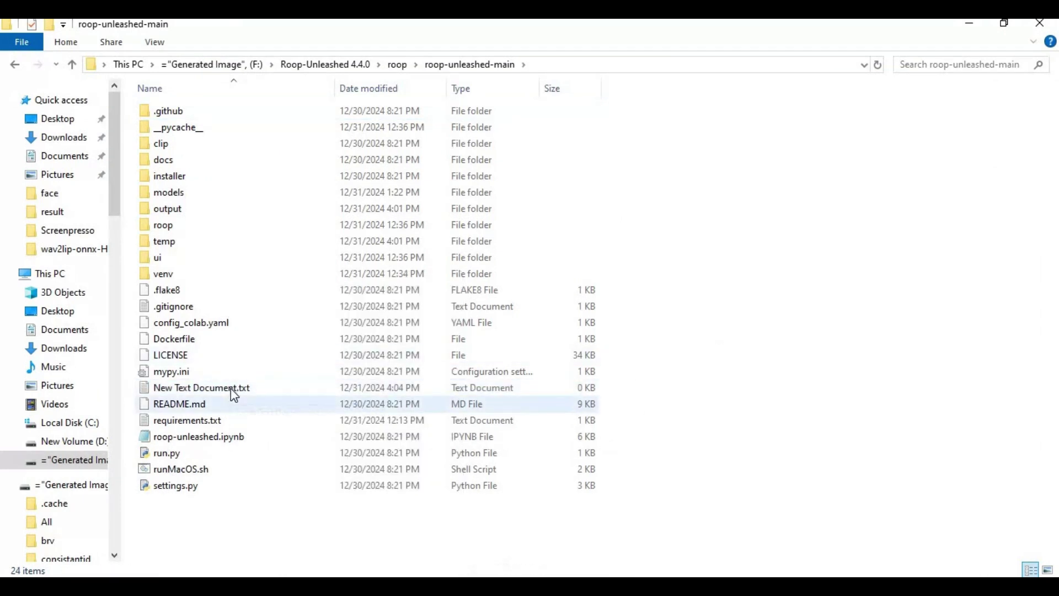
{"action": "double_click", "coordinate": [231, 389]}
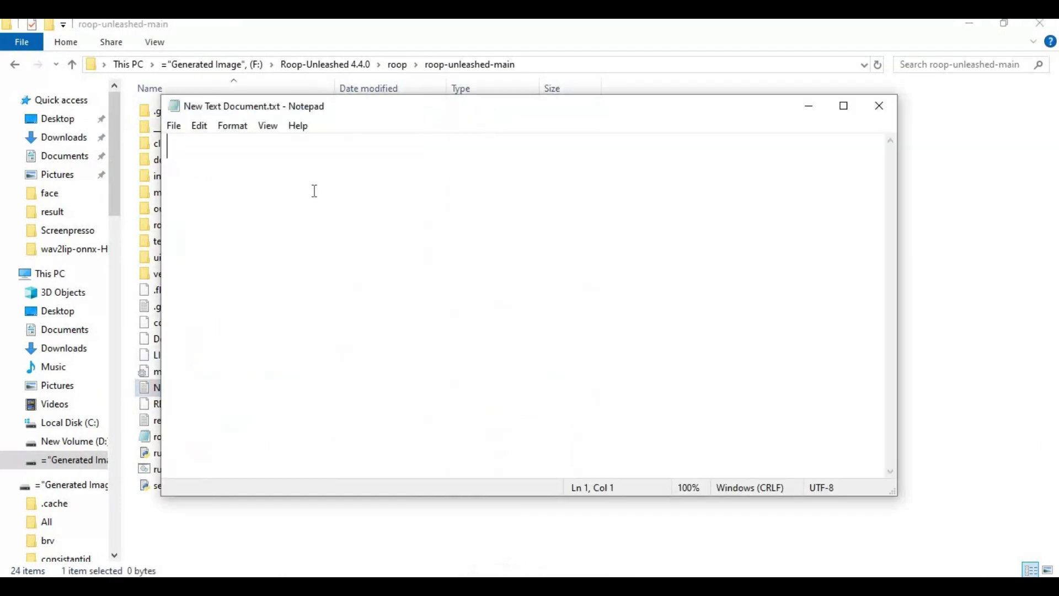
{"action": "type", "text": "@e"}
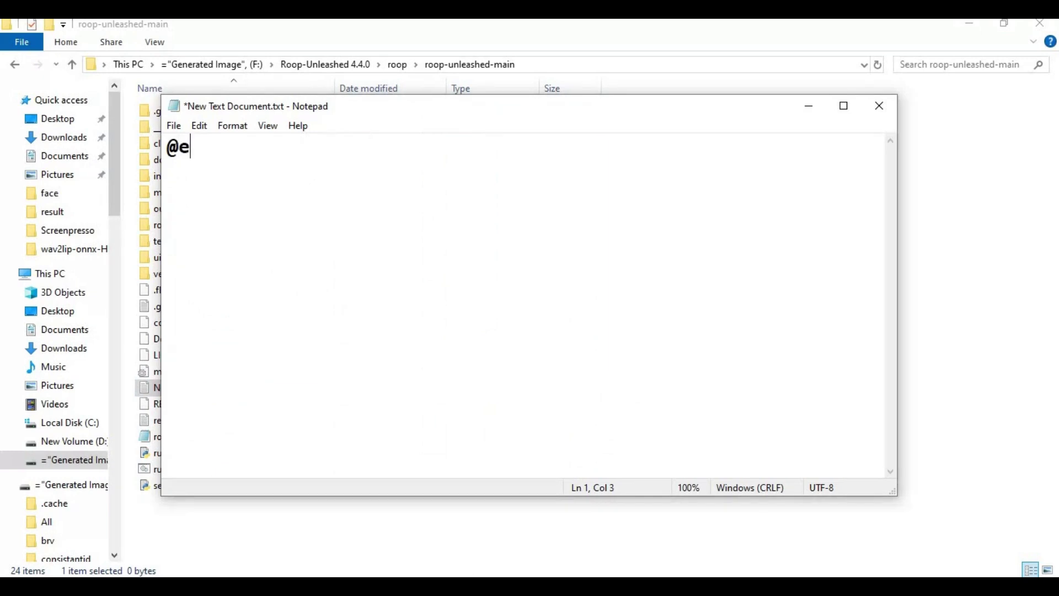
{"action": "type", "text": "cho off"}
{"action": "key", "text": "Return"}
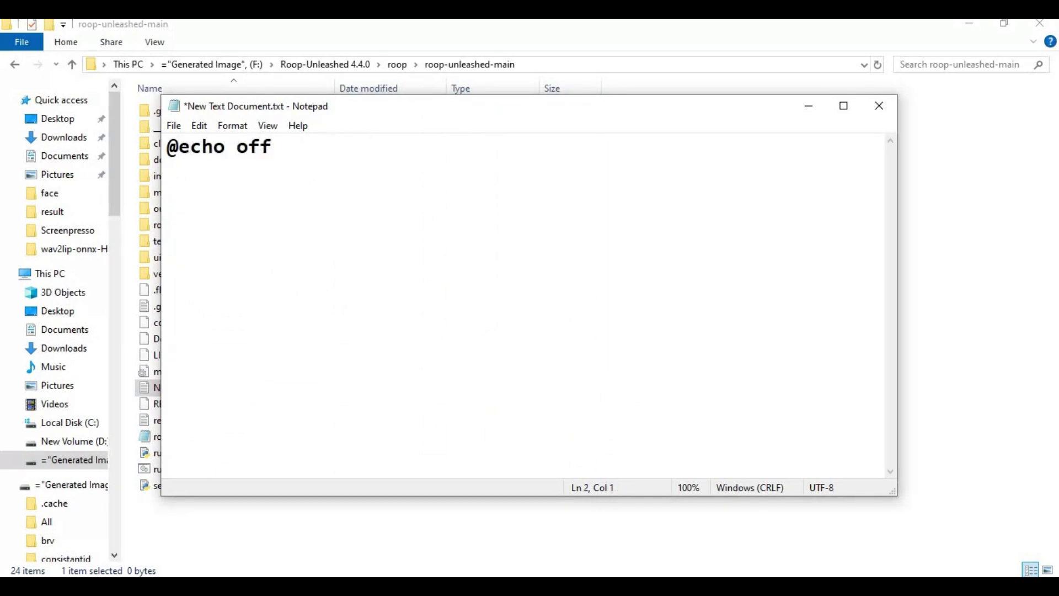
{"action": "type", "text": "call ve"}
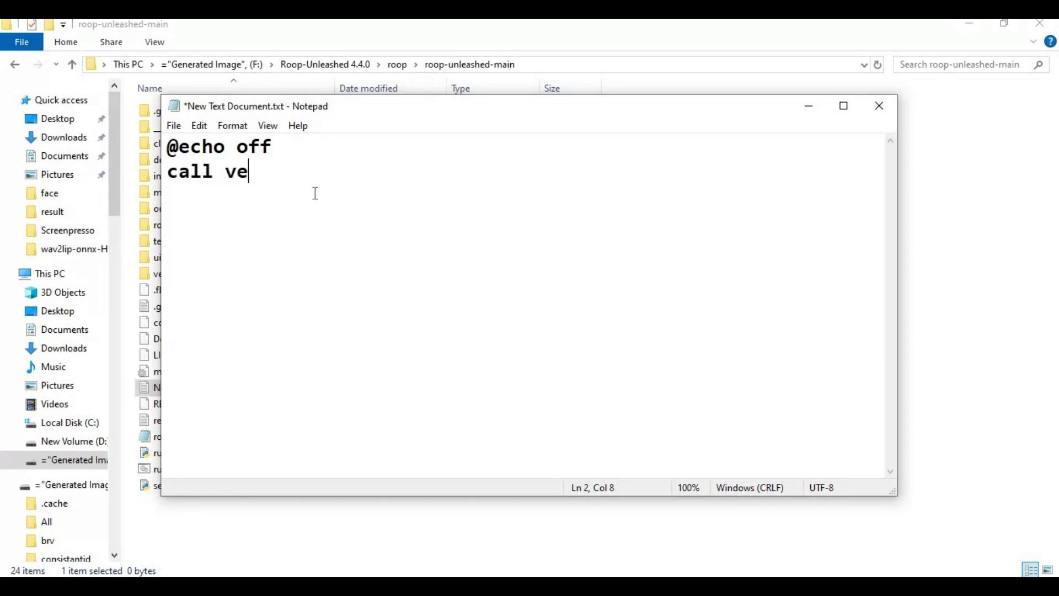
{"action": "type", "text": "nv\\script"}
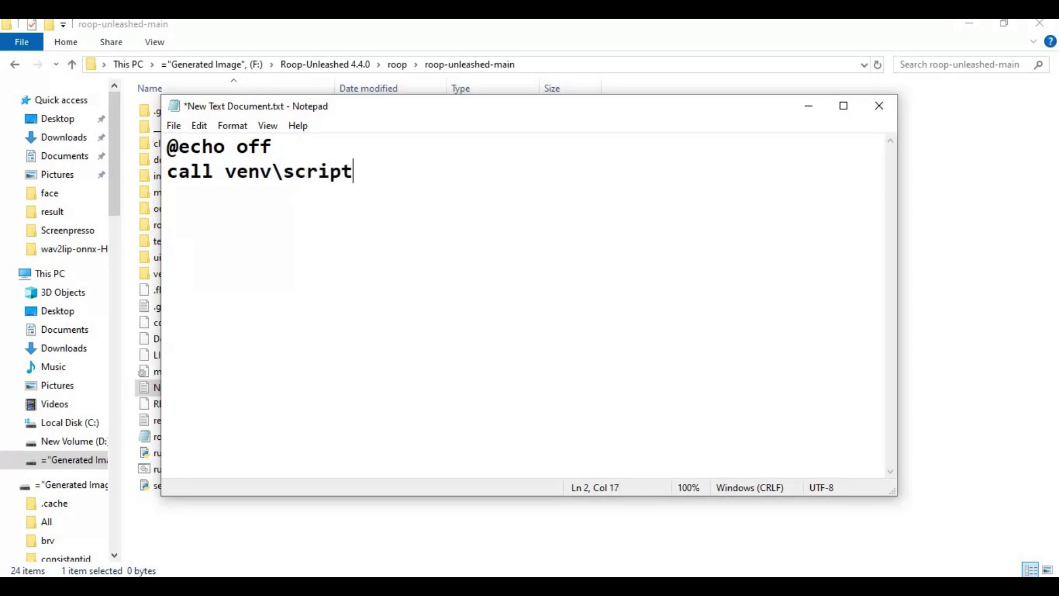
{"action": "type", "text": "s\\activate"}
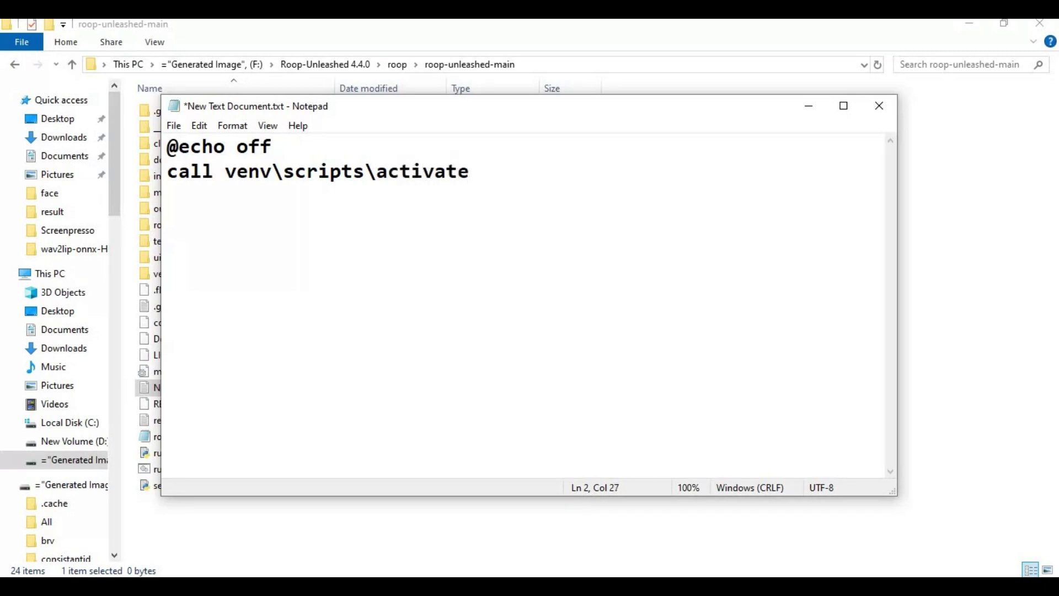
{"action": "key", "text": "Return"}
{"action": "type", "text": "python "}
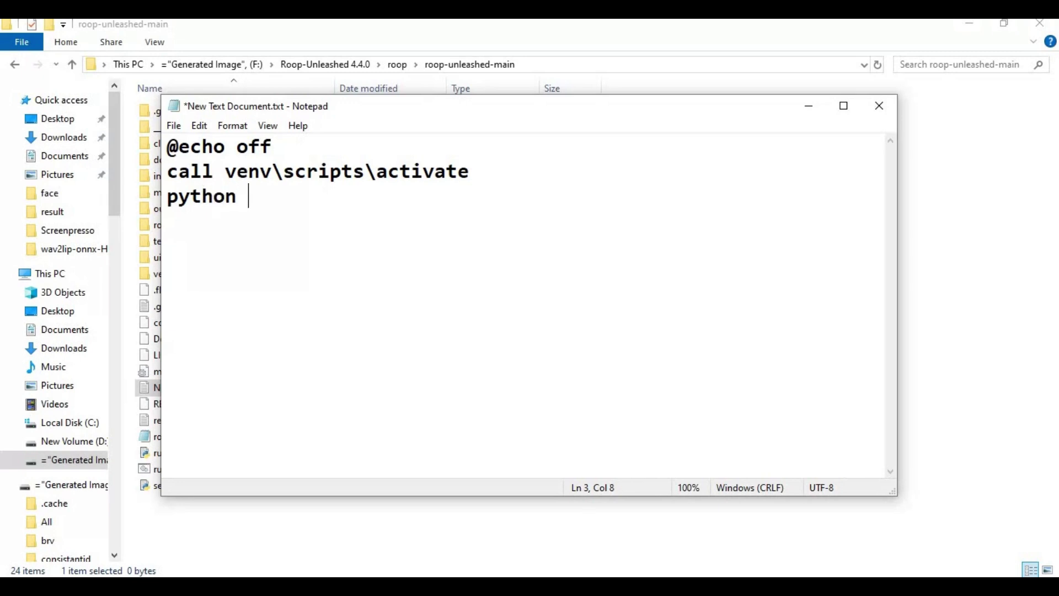
{"action": "type", "text": "run.py"}
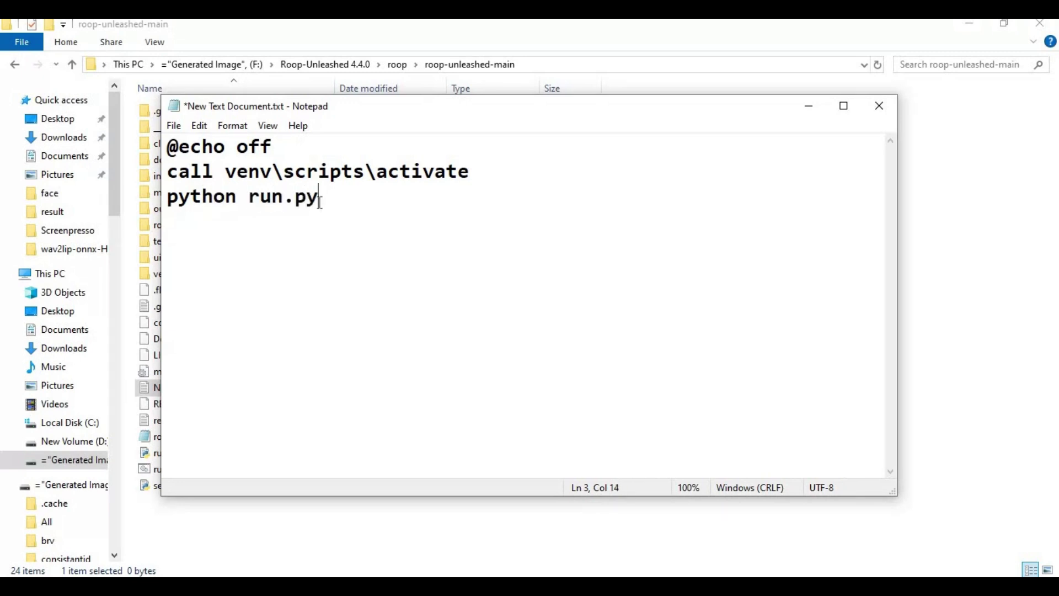
Paste --cuda_device_id 0 after run.py and add a final 'pause' line
{"action": "right_click", "coordinate": [359, 215]}
{"action": "left_click", "coordinate": [415, 284]}
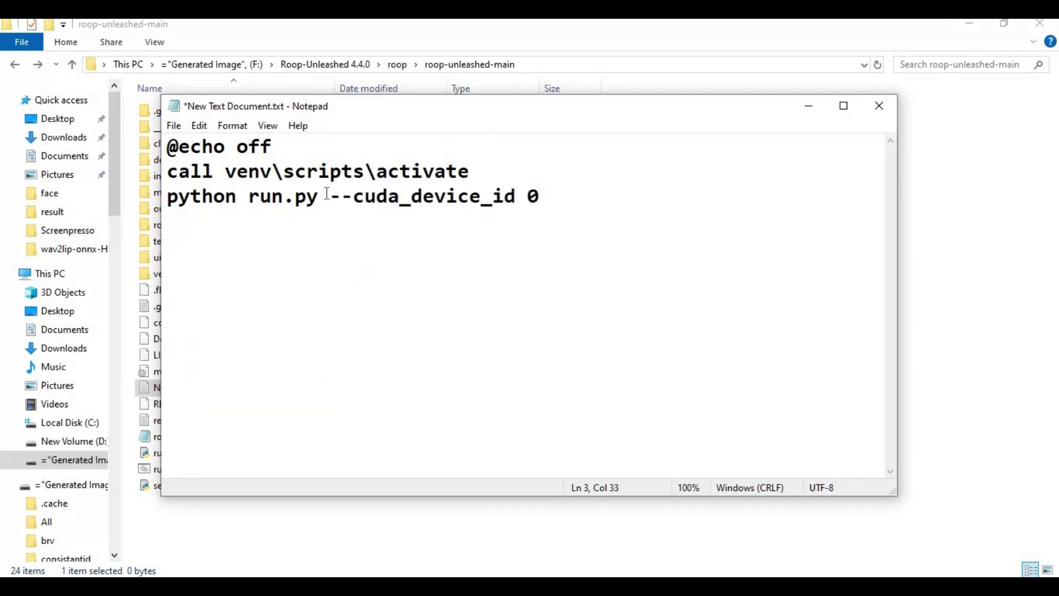
{"action": "left_click_drag", "start_coordinate": [330, 197], "coordinate": [591, 253]}
{"action": "left_click", "coordinate": [592, 255]}
{"action": "key", "text": "Return"}
{"action": "type", "text": "pause"}
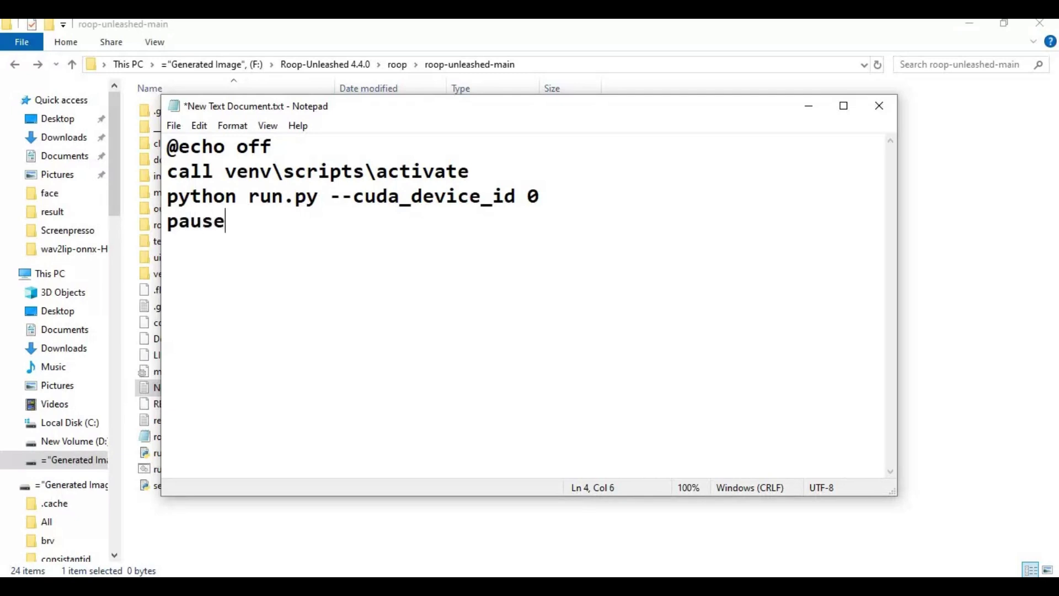
{"action": "left_click", "coordinate": [174, 125]}
Save the Notepad script under the file name run.bat, then close Notepad
{"action": "left_click", "coordinate": [229, 213]}
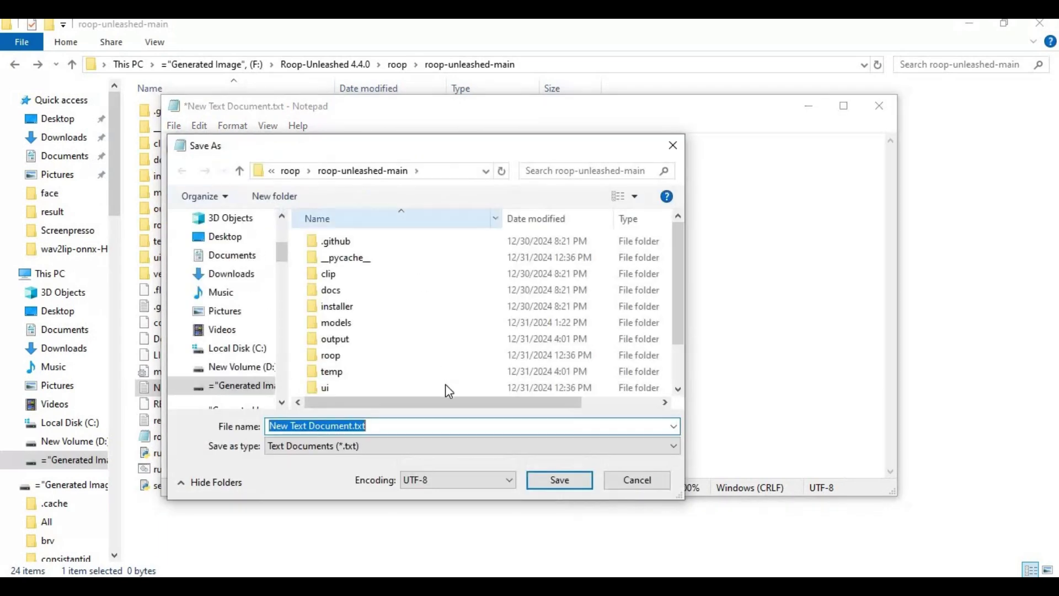
{"action": "type", "text": "run"}
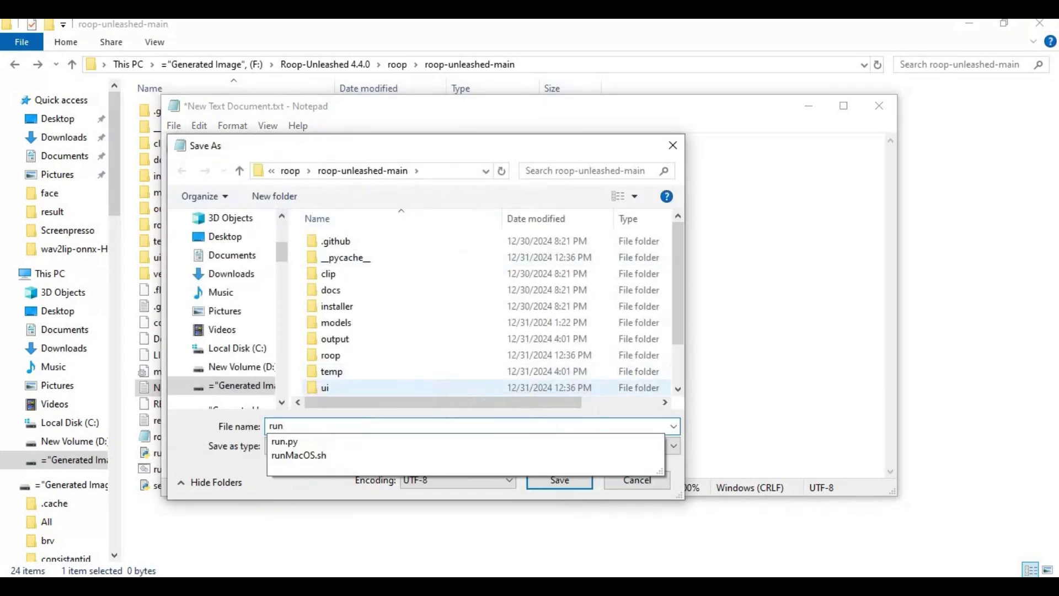
{"action": "type", "text": ".bat"}
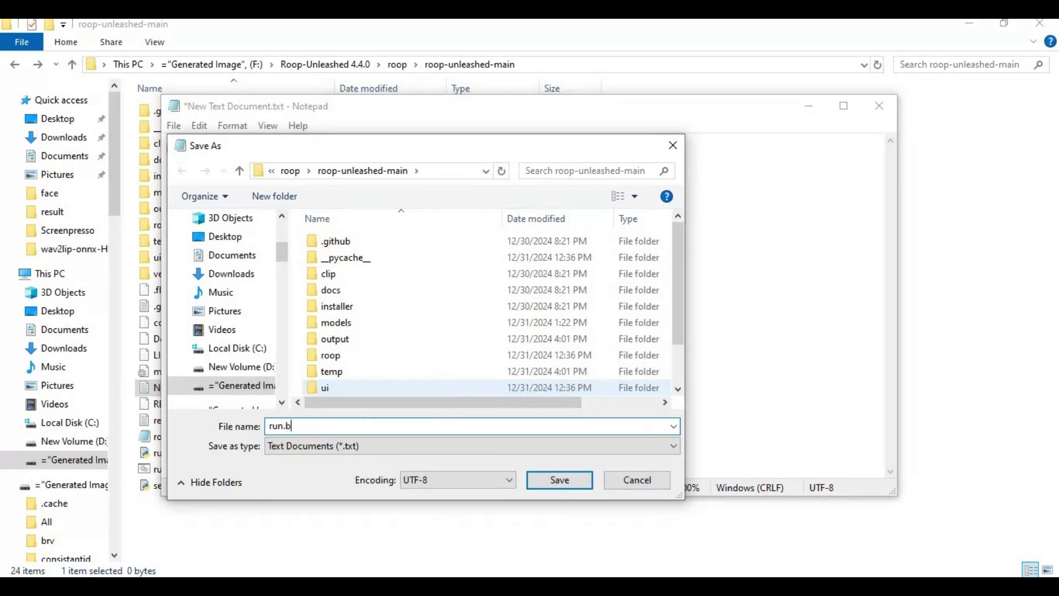
{"action": "left_click", "coordinate": [577, 483]}
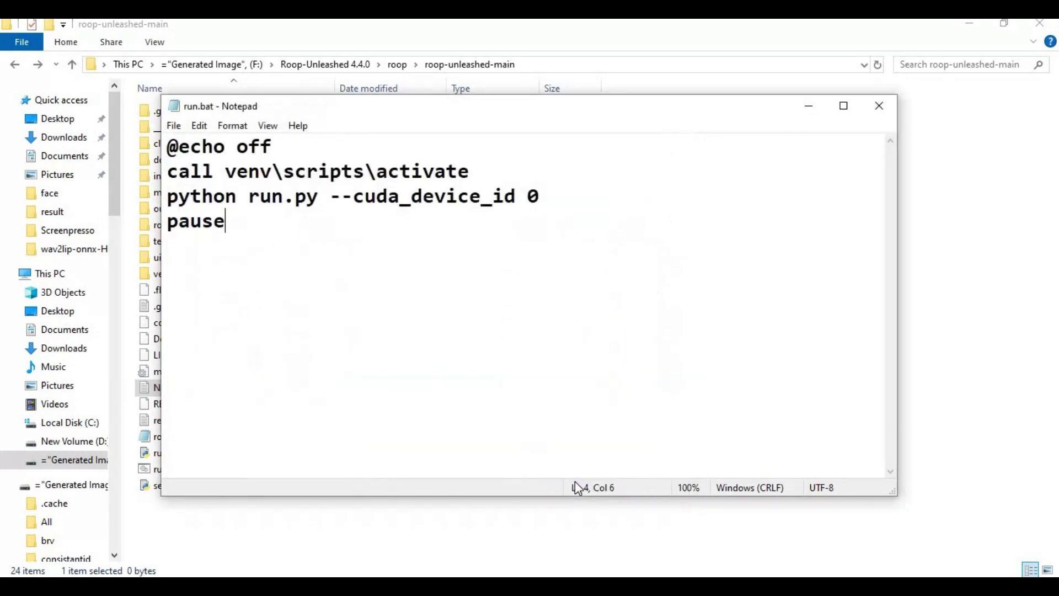
{"action": "left_click", "coordinate": [888, 109]}
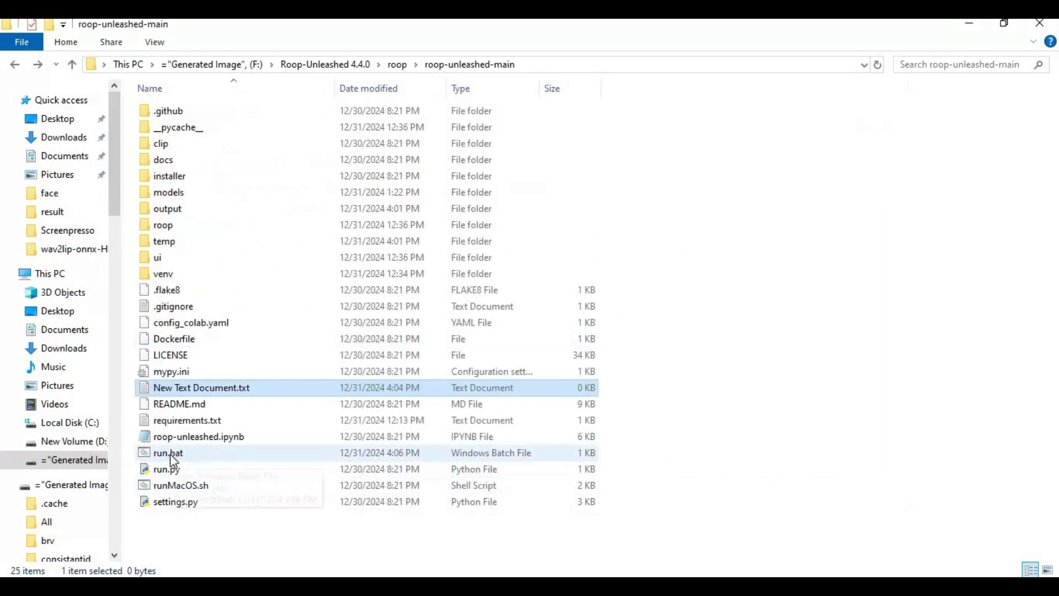
{"action": "double_click", "coordinate": [172, 461]}
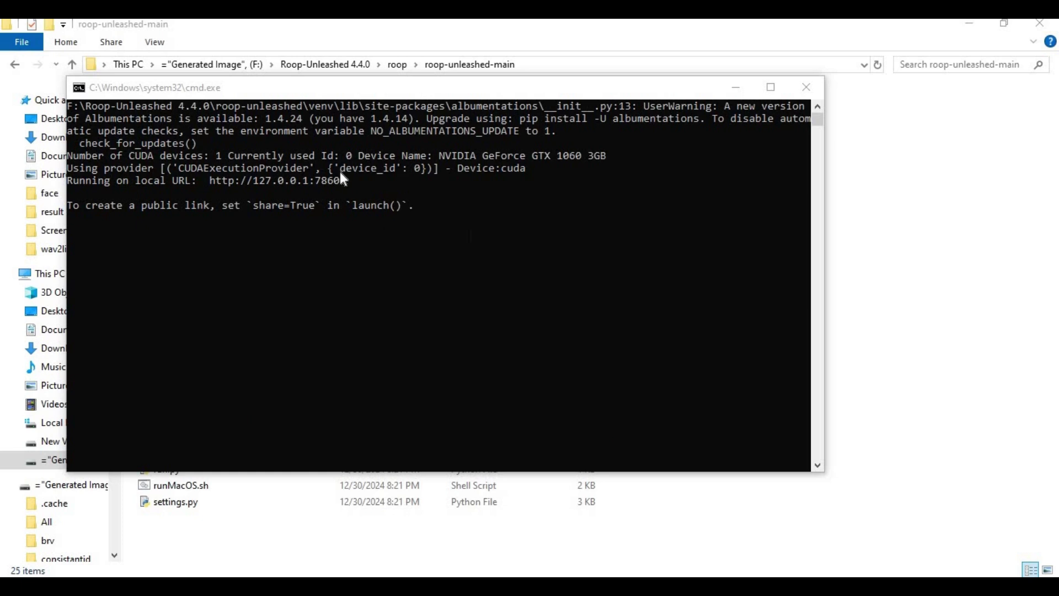
{"action": "left_click", "coordinate": [341, 173]}
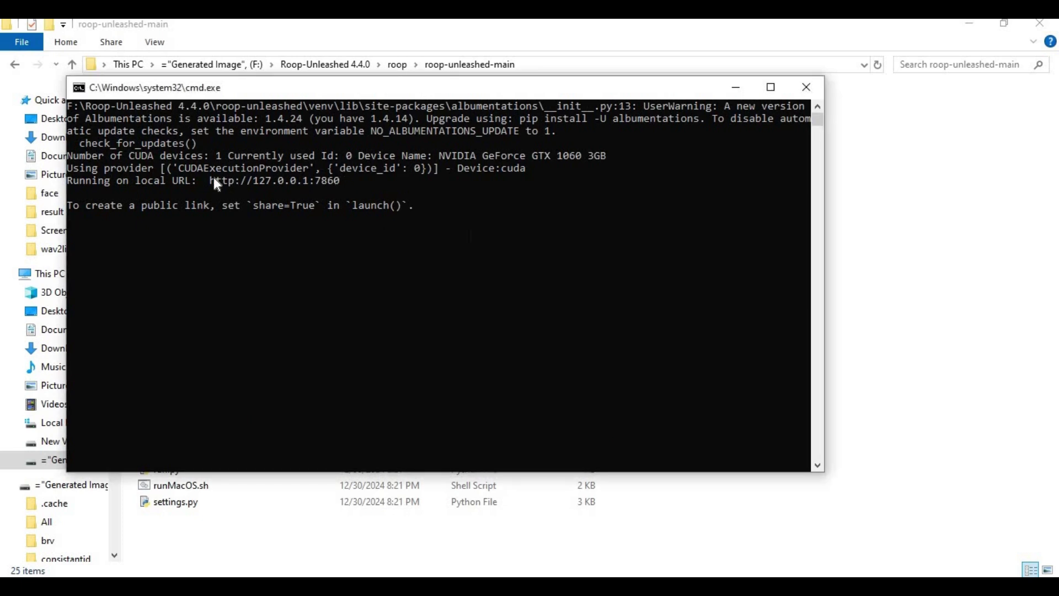
{"action": "left_click_drag", "start_coordinate": [214, 181], "coordinate": [340, 182]}
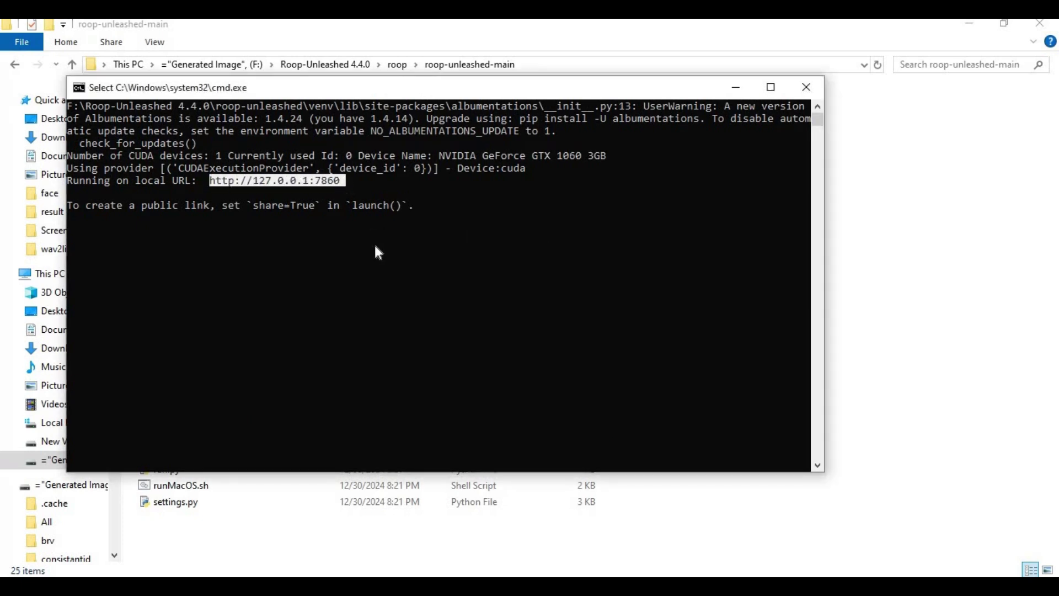
{"action": "key", "text": "ctrl+c"}
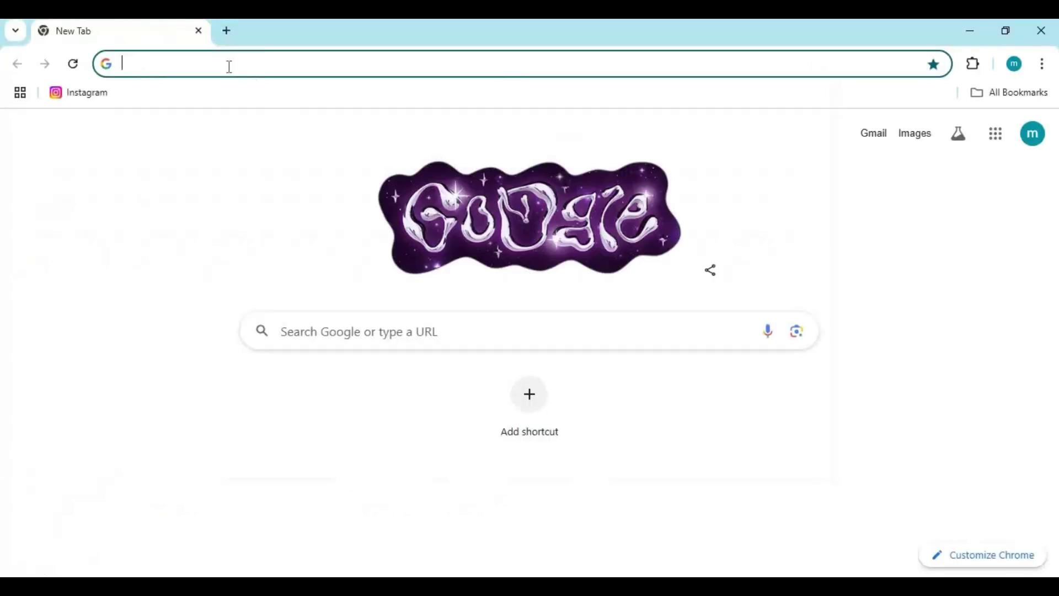
{"action": "left_click", "coordinate": [229, 66]}
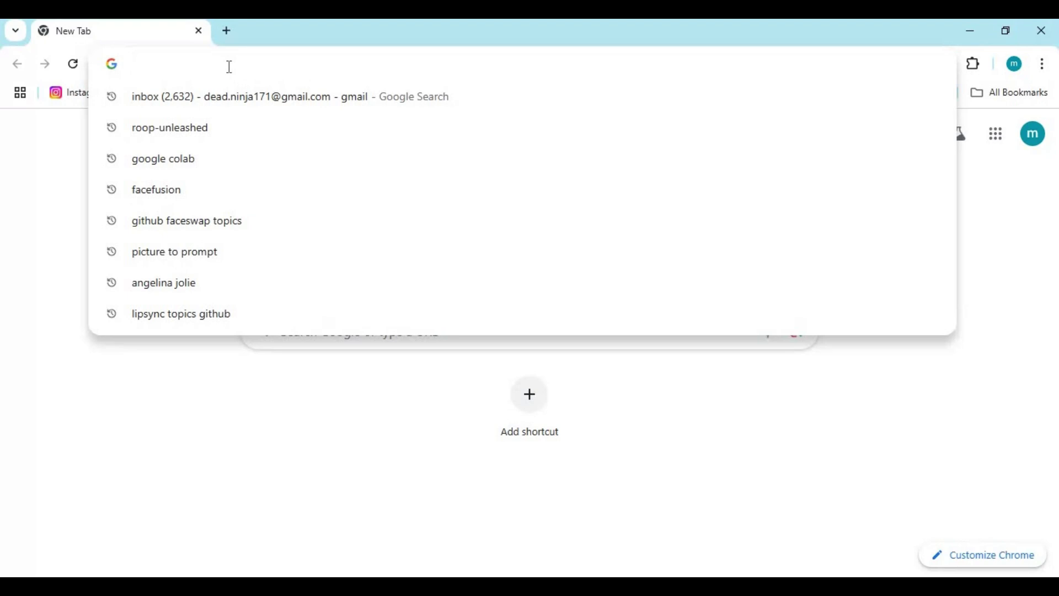
{"action": "key", "text": "ctrl+v"}
{"action": "key", "text": "Return"}
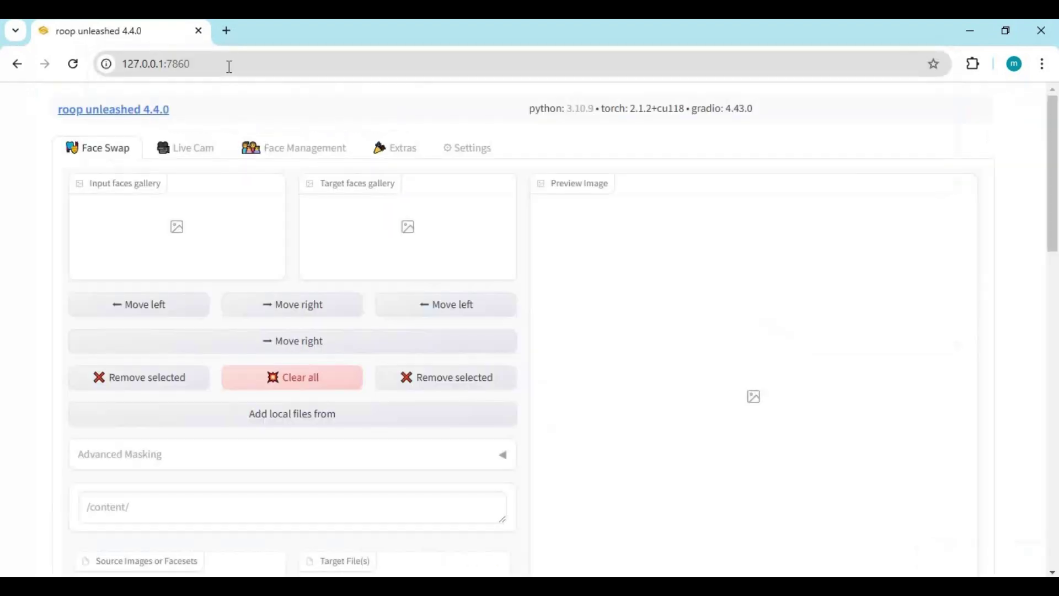
Upload image (3).png through the Click to Upload file picker as the target photo
{"action": "scroll", "coordinate": [361, 211], "scroll_direction": "down", "scroll_amount": 15}
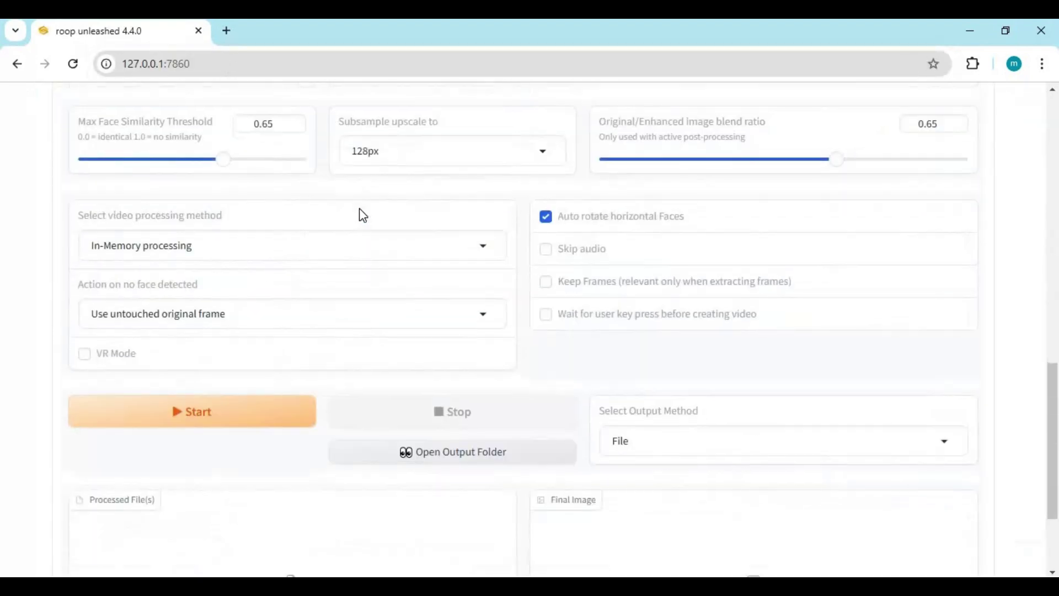
{"action": "scroll", "coordinate": [361, 211], "scroll_direction": "up", "scroll_amount": 15}
{"action": "scroll", "coordinate": [359, 211], "scroll_direction": "down", "scroll_amount": 4}
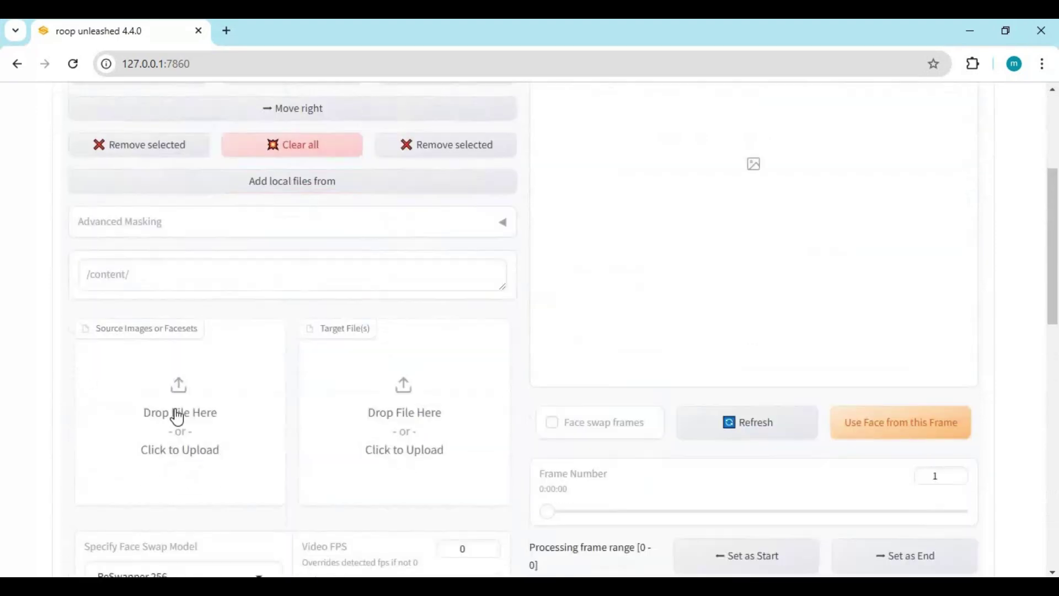
{"action": "left_click", "coordinate": [166, 401]}
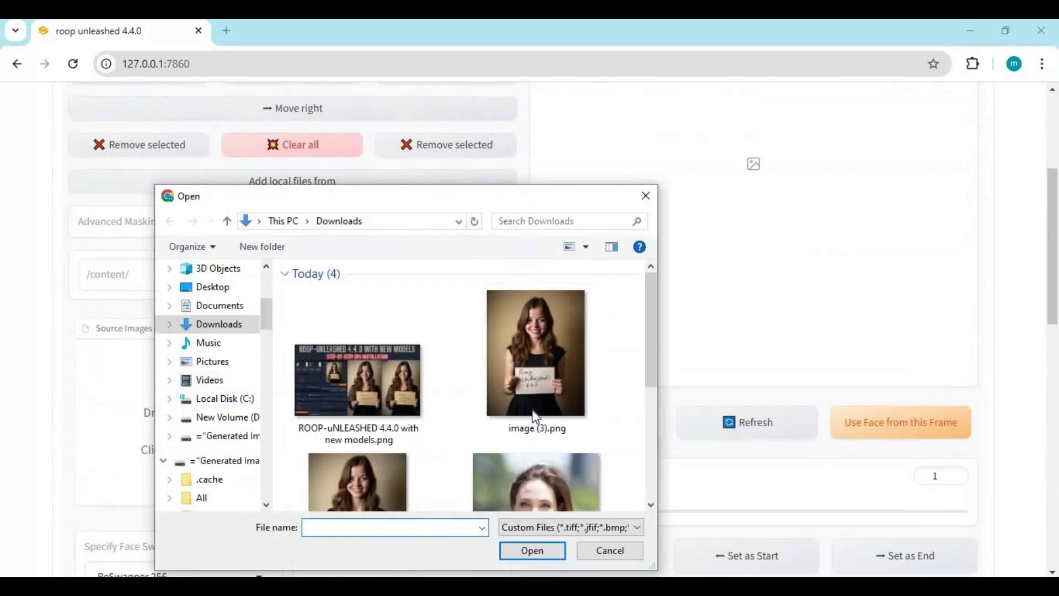
{"action": "scroll", "coordinate": [535, 417], "scroll_direction": "down", "scroll_amount": 2}
{"action": "double_click", "coordinate": [540, 403]}
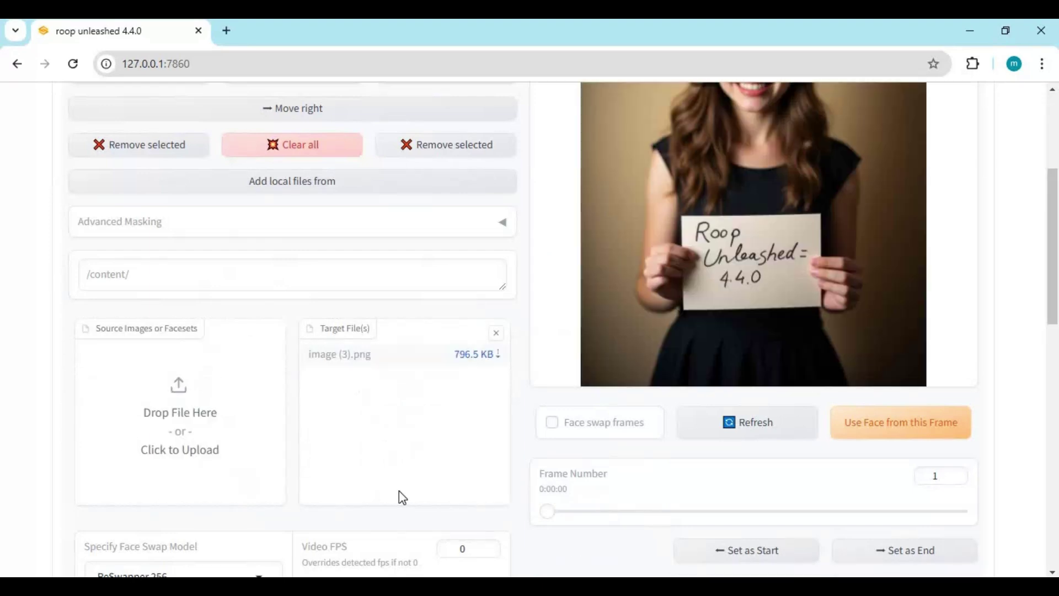
{"action": "scroll", "coordinate": [398, 491], "scroll_direction": "up", "scroll_amount": 3}
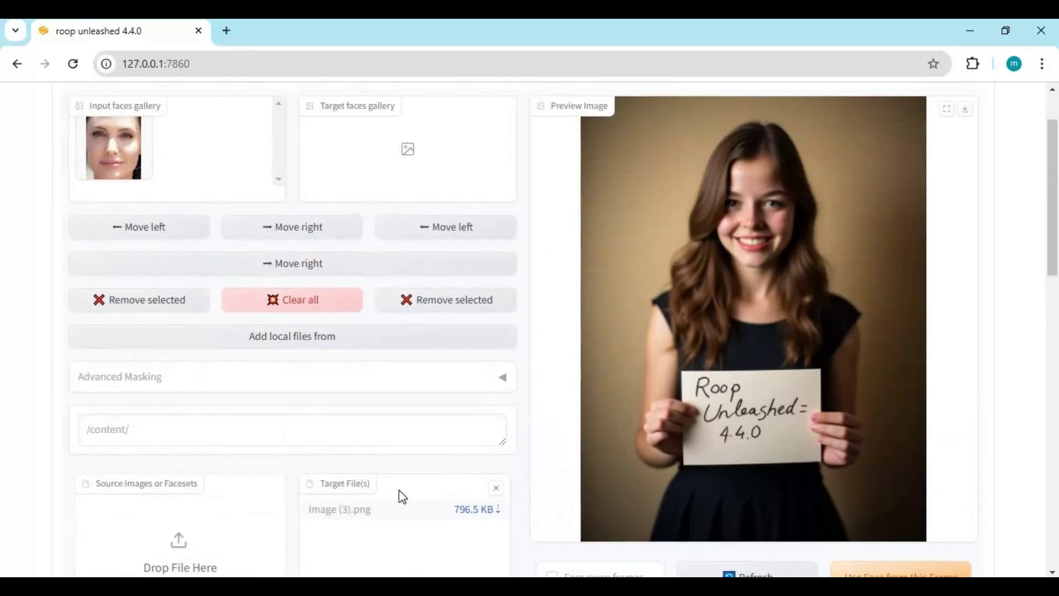
{"action": "scroll", "coordinate": [399, 491], "scroll_direction": "down", "scroll_amount": 4}
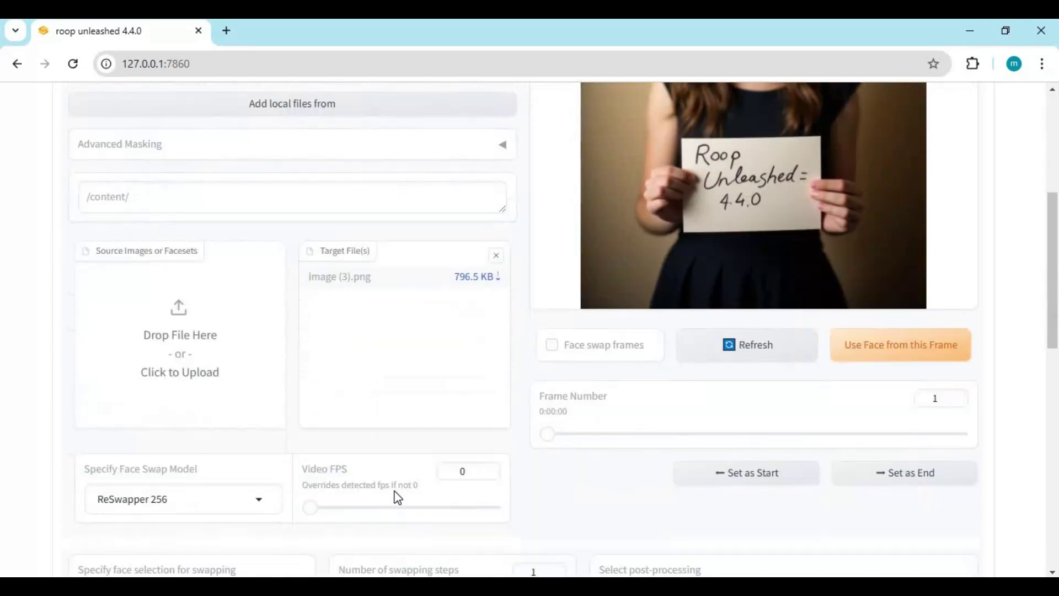
Select the InSwapper 128 model and enable face swapping in the preview
{"action": "left_click", "coordinate": [237, 502]}
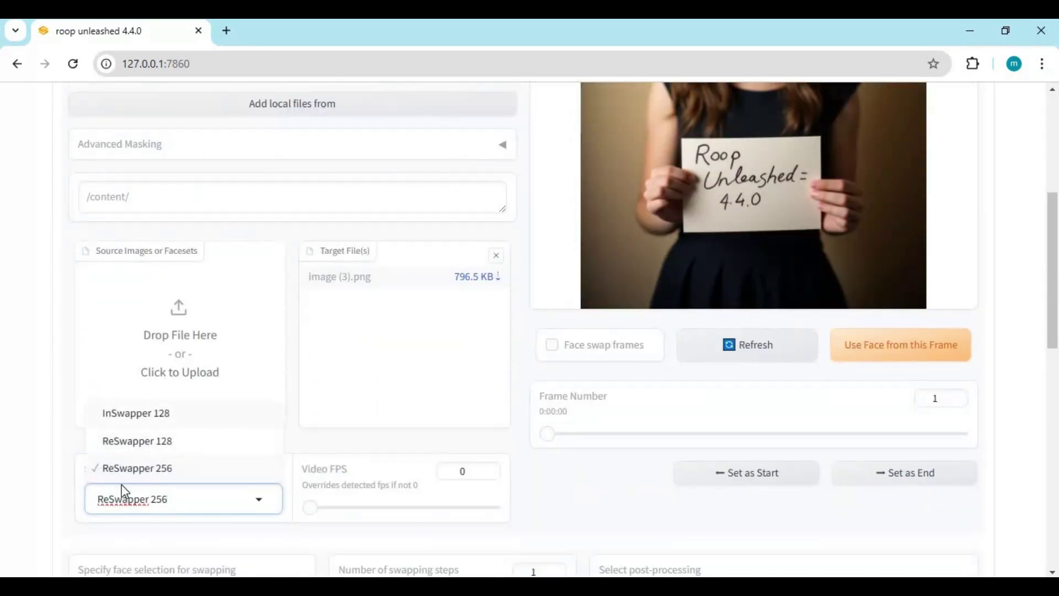
{"action": "left_click", "coordinate": [137, 421]}
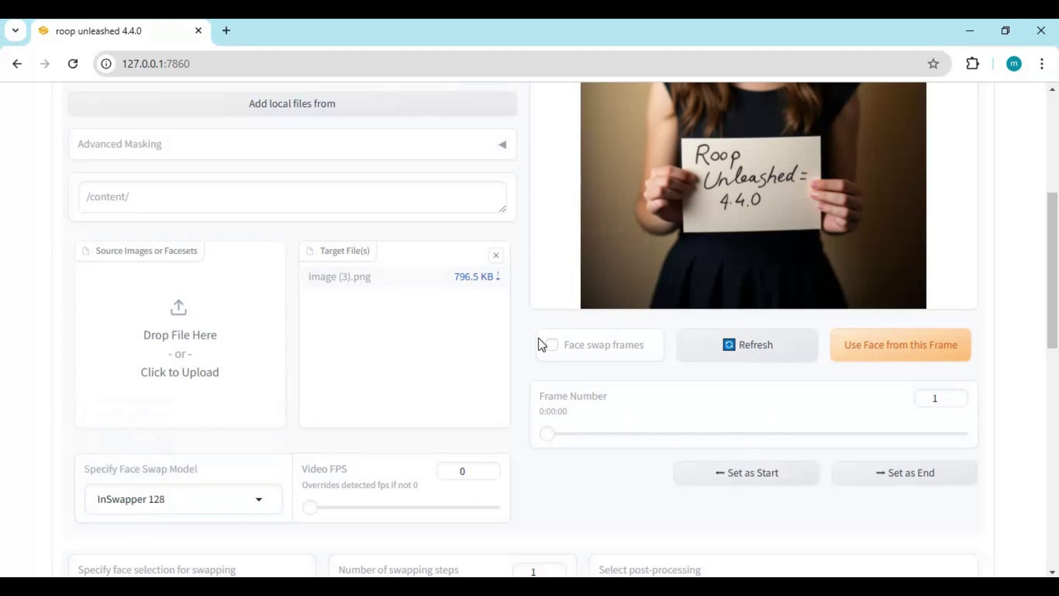
{"action": "left_click", "coordinate": [550, 346]}
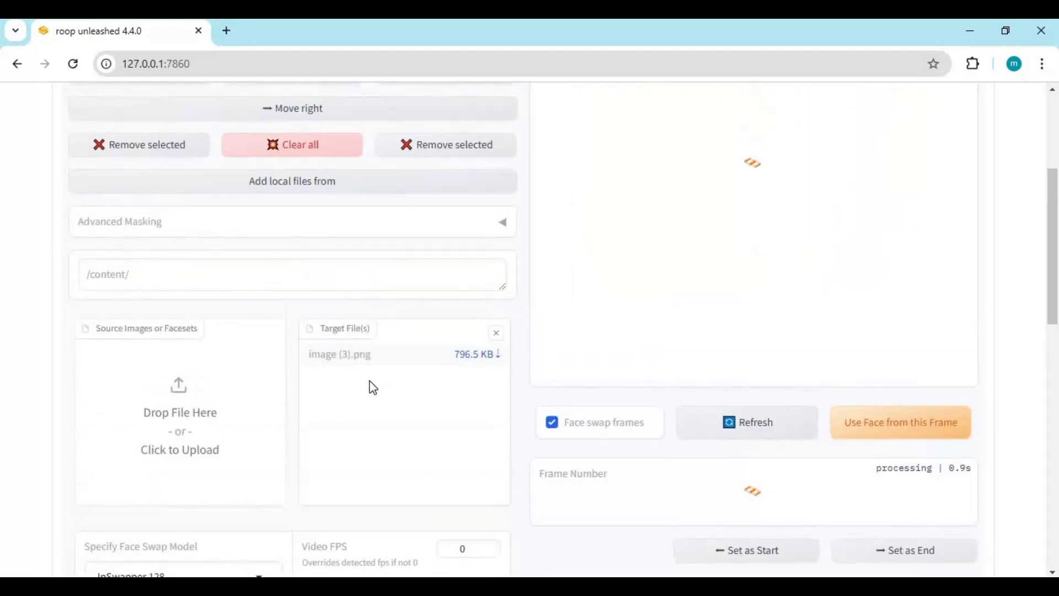
{"action": "scroll", "coordinate": [373, 388], "scroll_direction": "up", "scroll_amount": 3}
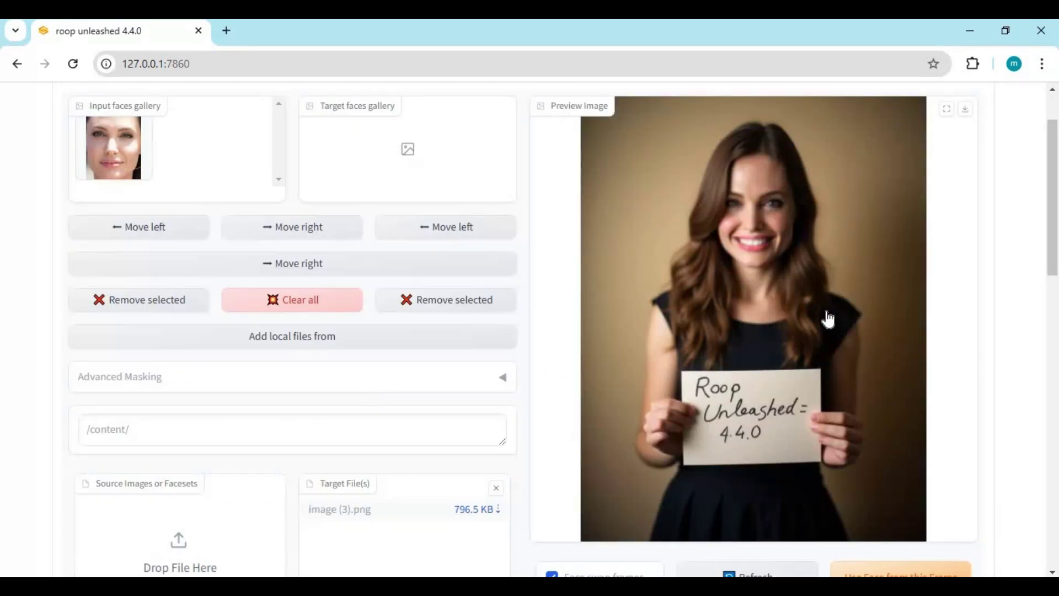
{"action": "scroll", "coordinate": [408, 353], "scroll_direction": "down", "scroll_amount": 7}
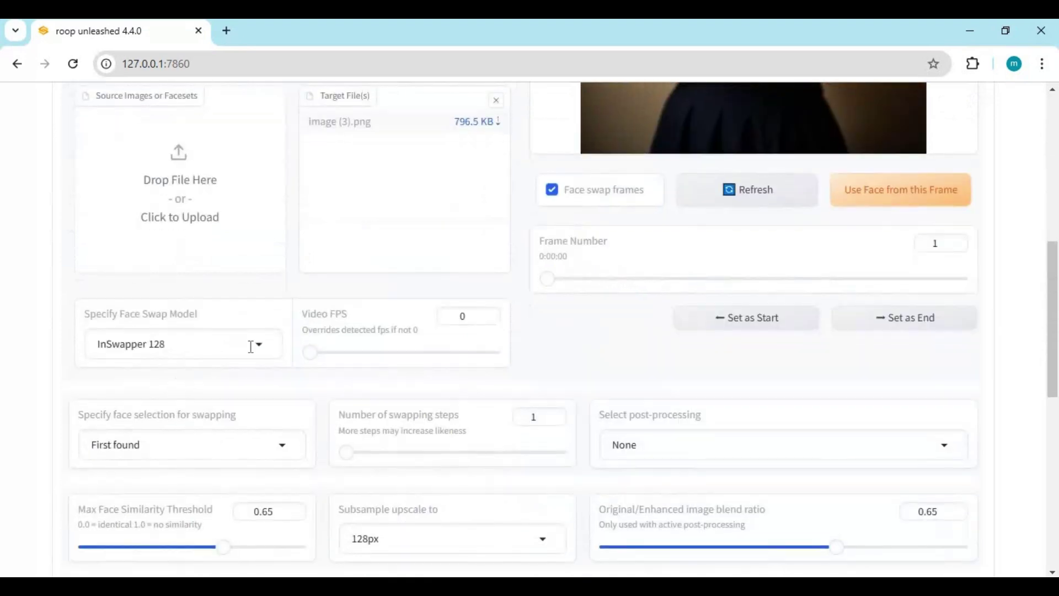
Switch to ReSwapper 128 and toggle face swapping to refresh the preview
{"action": "left_click", "coordinate": [251, 346]}
{"action": "left_click", "coordinate": [160, 287]}
{"action": "scroll", "coordinate": [512, 333], "scroll_direction": "up", "scroll_amount": 5}
{"action": "left_click", "coordinate": [585, 507]}
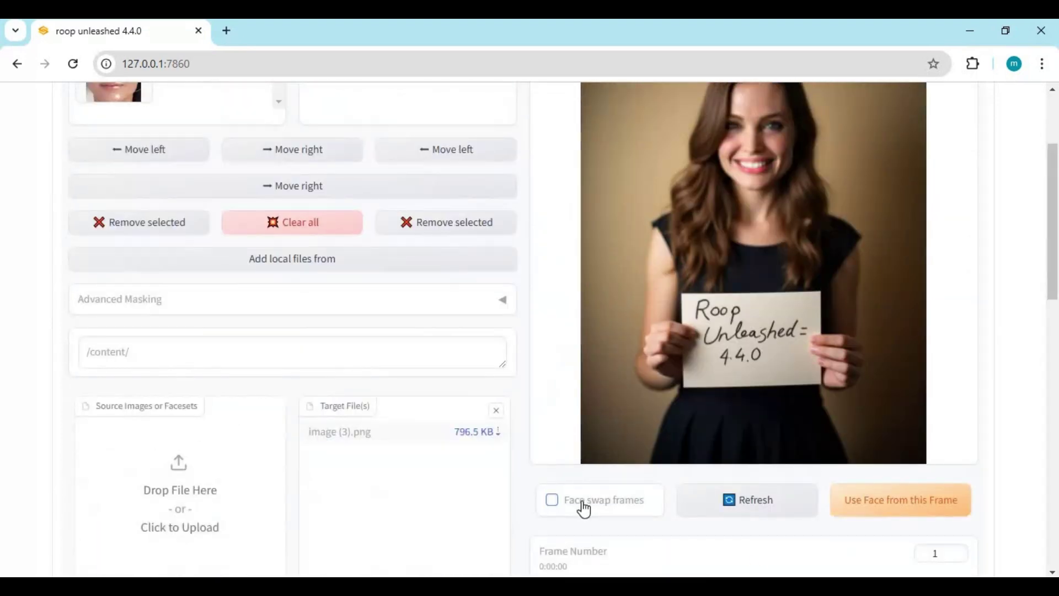
{"action": "left_click", "coordinate": [552, 499]}
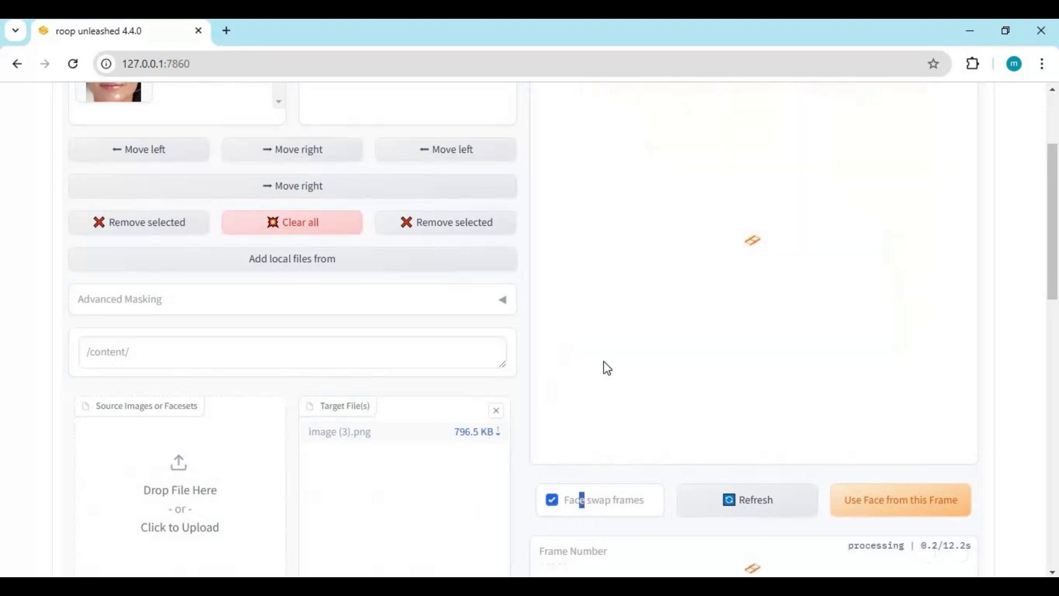
{"action": "scroll", "coordinate": [695, 348], "scroll_direction": "up", "scroll_amount": 1}
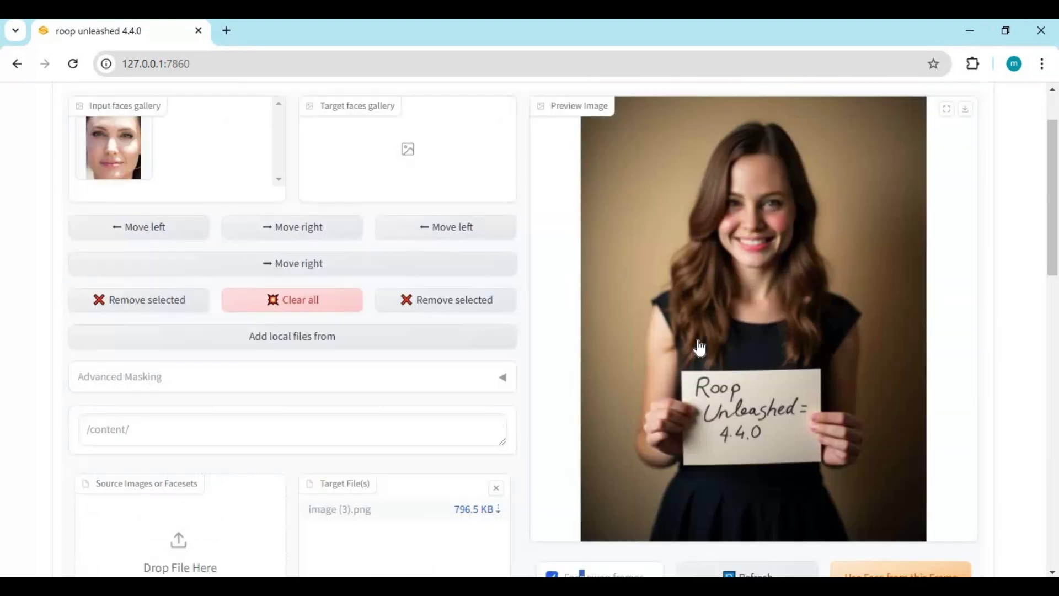
{"action": "scroll", "coordinate": [320, 480], "scroll_direction": "down", "scroll_amount": 3}
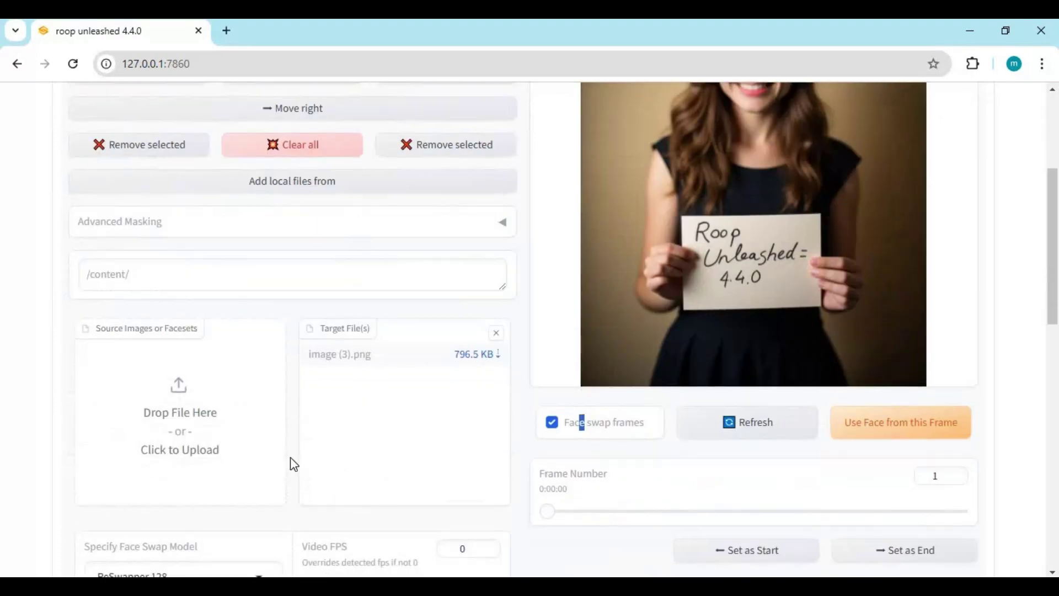
{"action": "scroll", "coordinate": [217, 496], "scroll_direction": "down", "scroll_amount": 3}
Switch to ReSwapper 256 and toggle face swapping to render the new result
{"action": "left_click", "coordinate": [210, 421]}
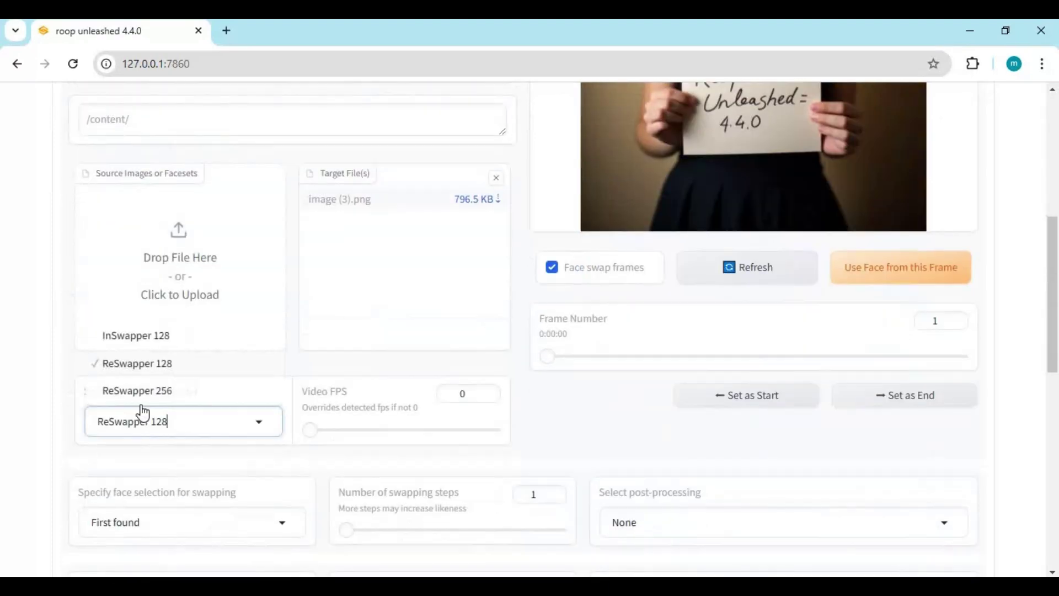
{"action": "left_click", "coordinate": [148, 390]}
{"action": "scroll", "coordinate": [597, 491], "scroll_direction": "up", "scroll_amount": 4}
{"action": "scroll", "coordinate": [596, 491], "scroll_direction": "up", "scroll_amount": 1}
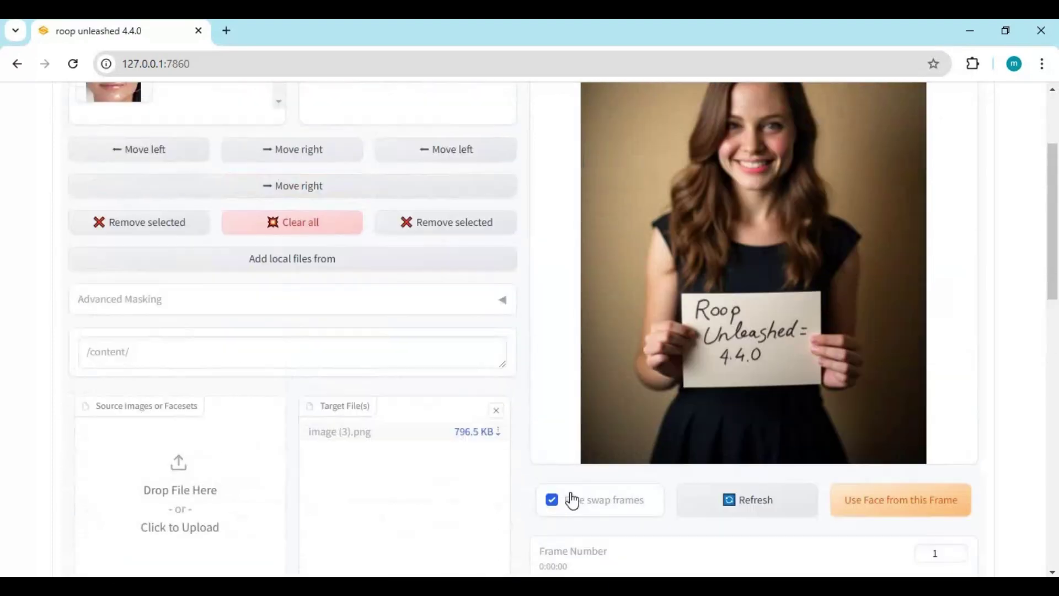
{"action": "left_click", "coordinate": [556, 501]}
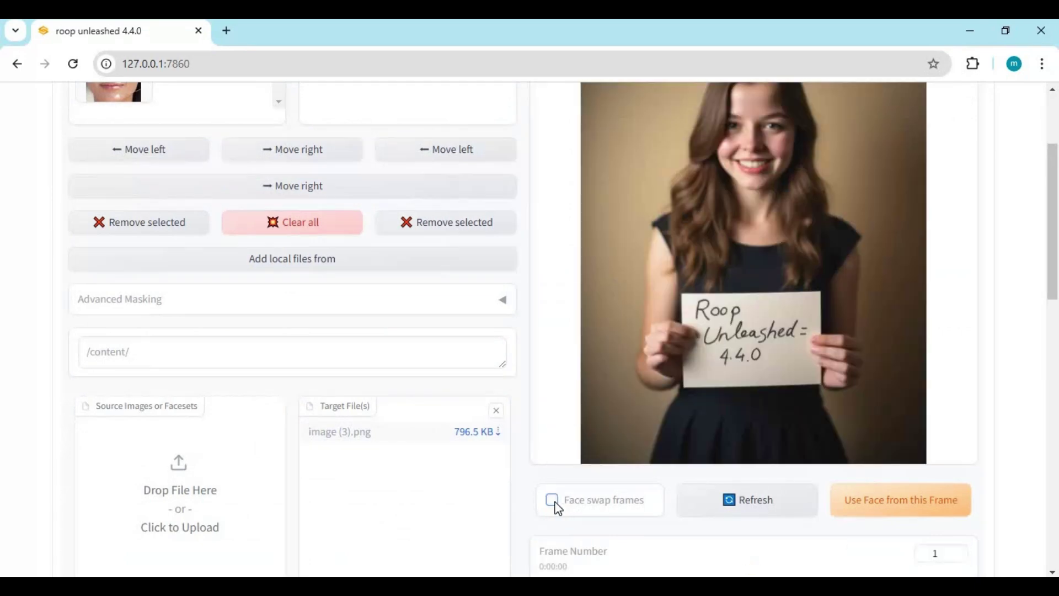
{"action": "left_click", "coordinate": [554, 501]}
{"action": "scroll", "coordinate": [601, 461], "scroll_direction": "up", "scroll_amount": 2}
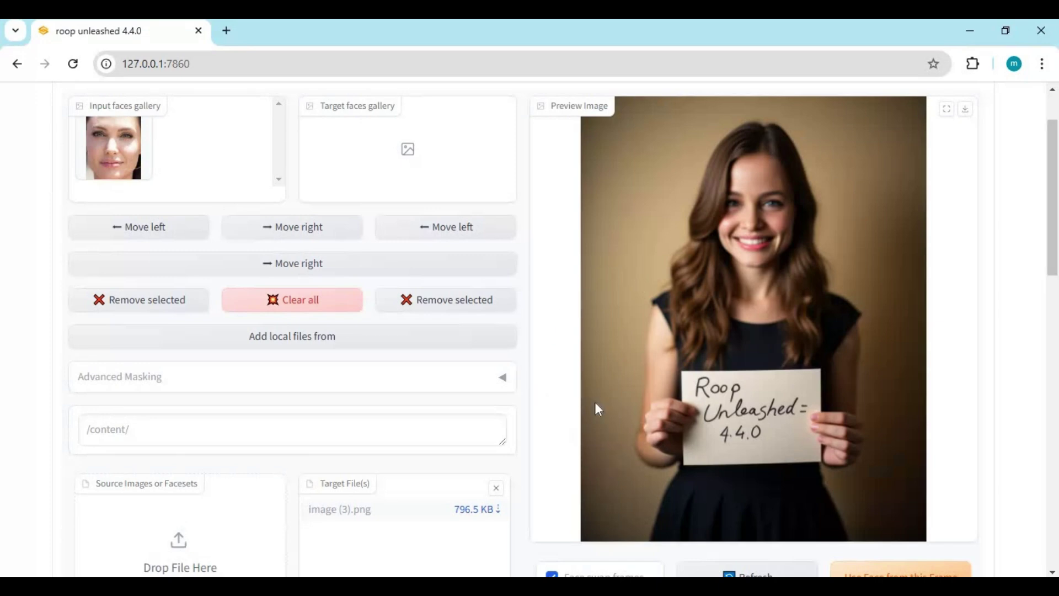
{"action": "scroll", "coordinate": [594, 409], "scroll_direction": "down", "scroll_amount": 10}
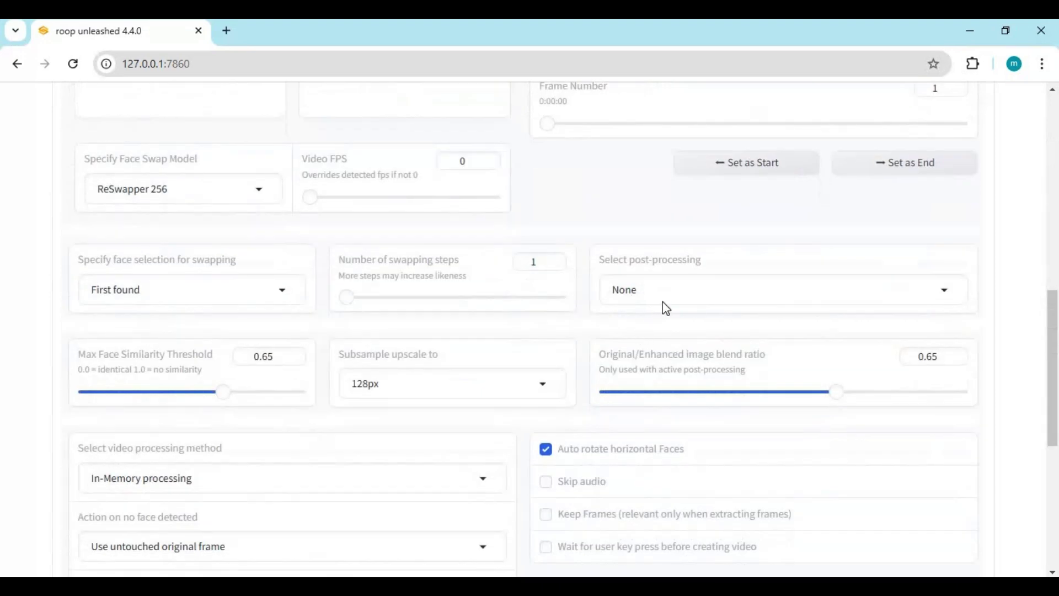
Leave post-processing at None and set Subsample upscale to 512px
{"action": "left_click", "coordinate": [667, 293]}
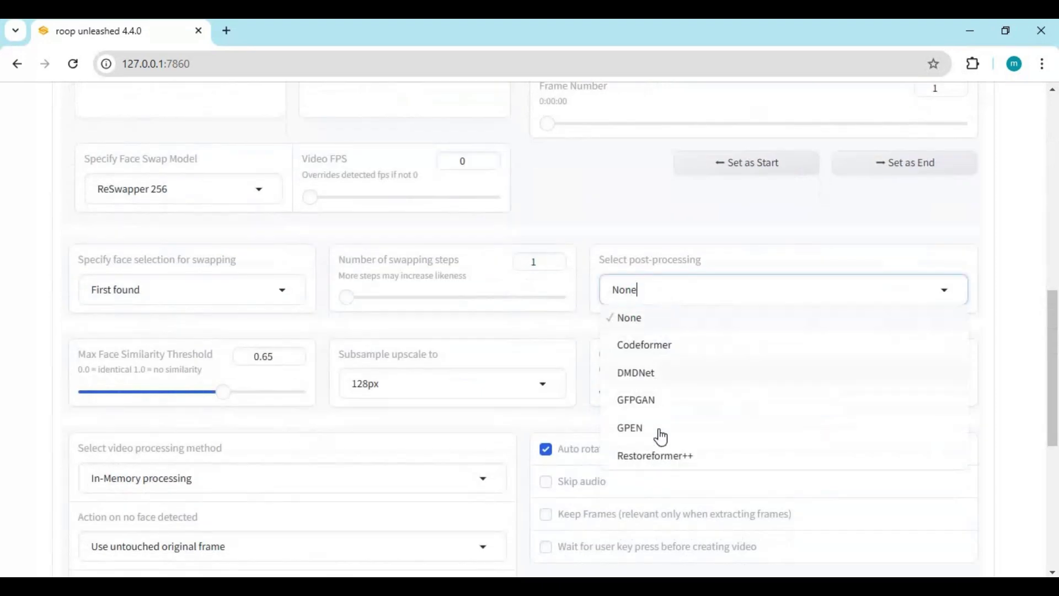
{"action": "left_click", "coordinate": [433, 383]}
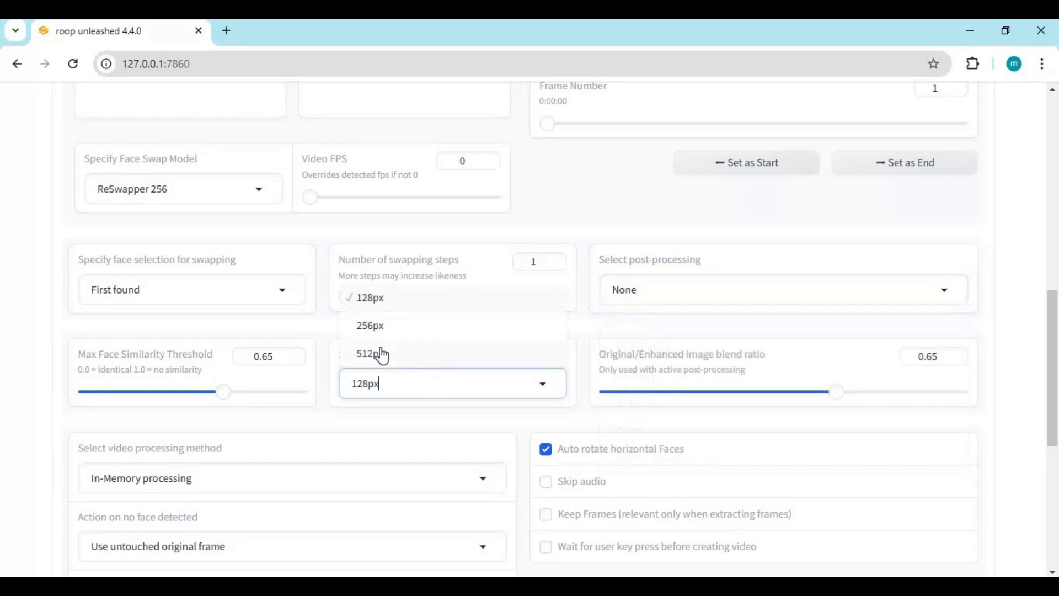
{"action": "left_click", "coordinate": [383, 354]}
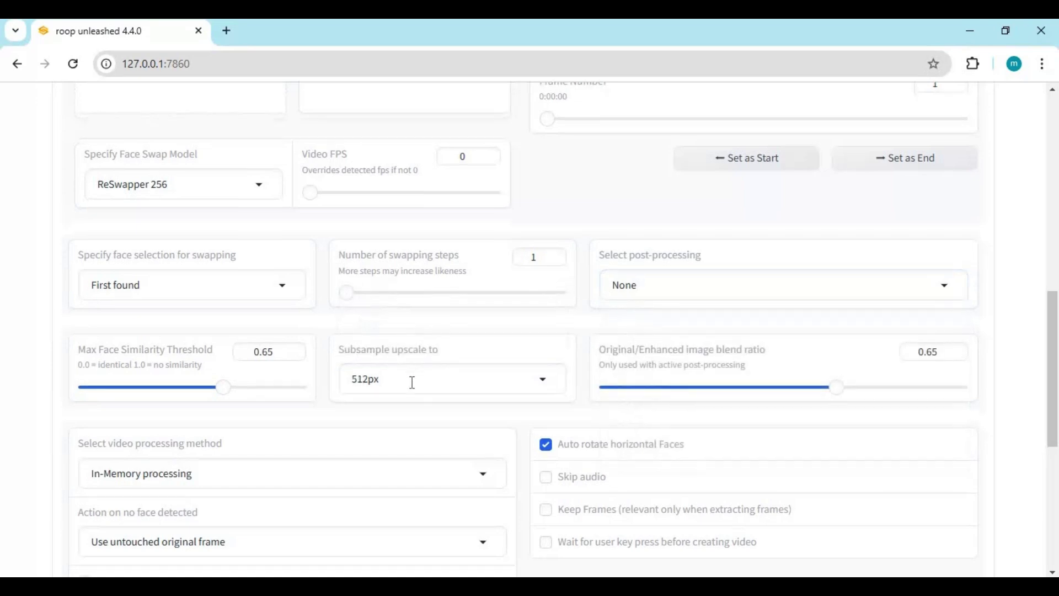
Go to the Live Cam page for webcam face swapping
{"action": "scroll", "coordinate": [412, 386], "scroll_direction": "down", "scroll_amount": 5}
{"action": "scroll", "coordinate": [413, 389], "scroll_direction": "up", "scroll_amount": 10}
{"action": "scroll", "coordinate": [413, 391], "scroll_direction": "up", "scroll_amount": 5}
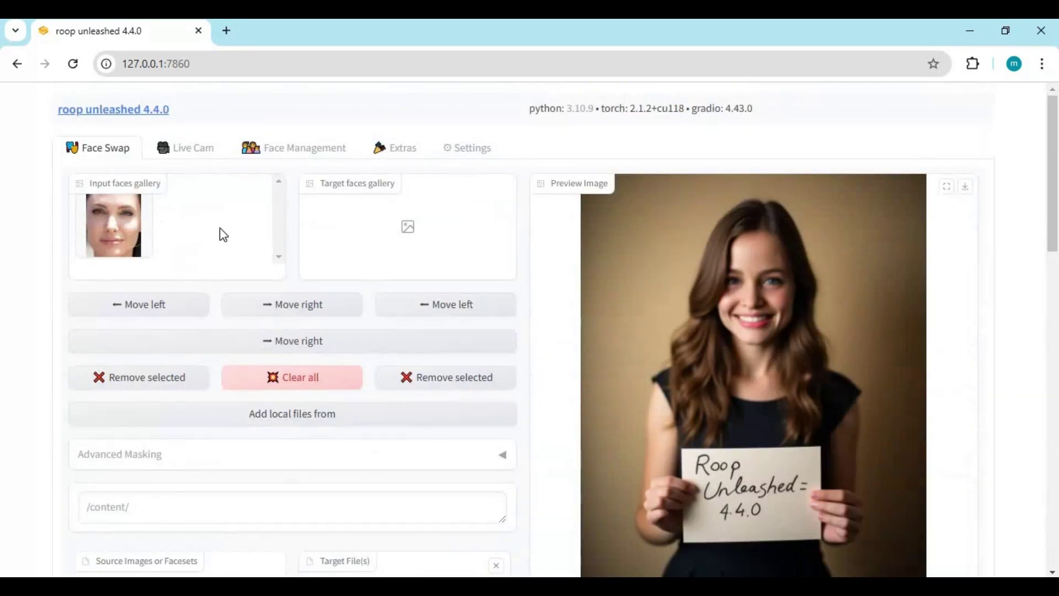
{"action": "left_click", "coordinate": [199, 158]}
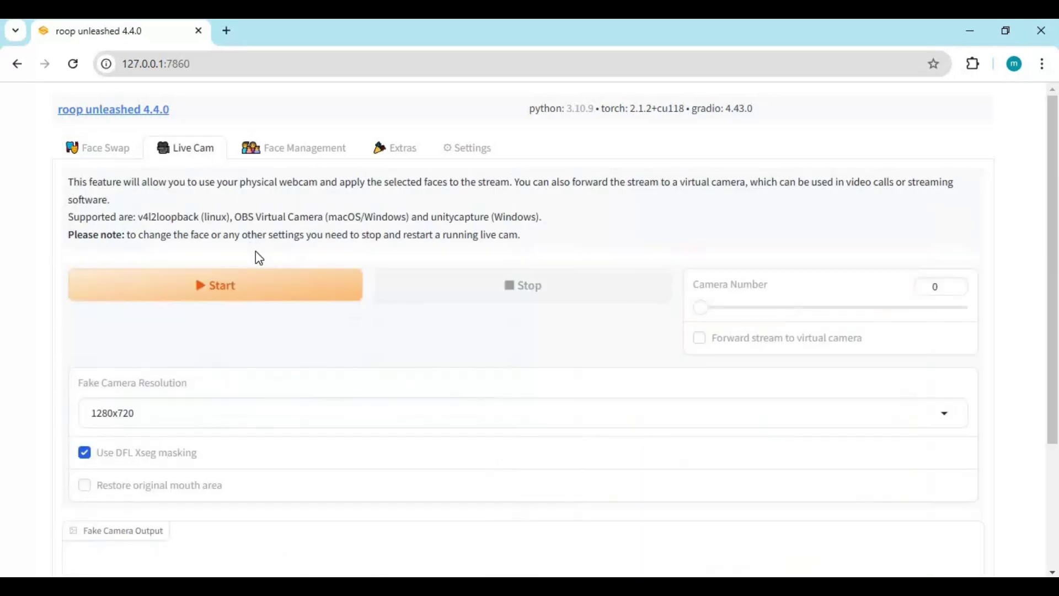
View the Colorizer/FilterFX and Enhancer options on the Extras page without changing them
{"action": "scroll", "coordinate": [255, 256], "scroll_direction": "down", "scroll_amount": 3}
{"action": "scroll", "coordinate": [298, 161], "scroll_direction": "up", "scroll_amount": 3}
{"action": "left_click", "coordinate": [403, 159]}
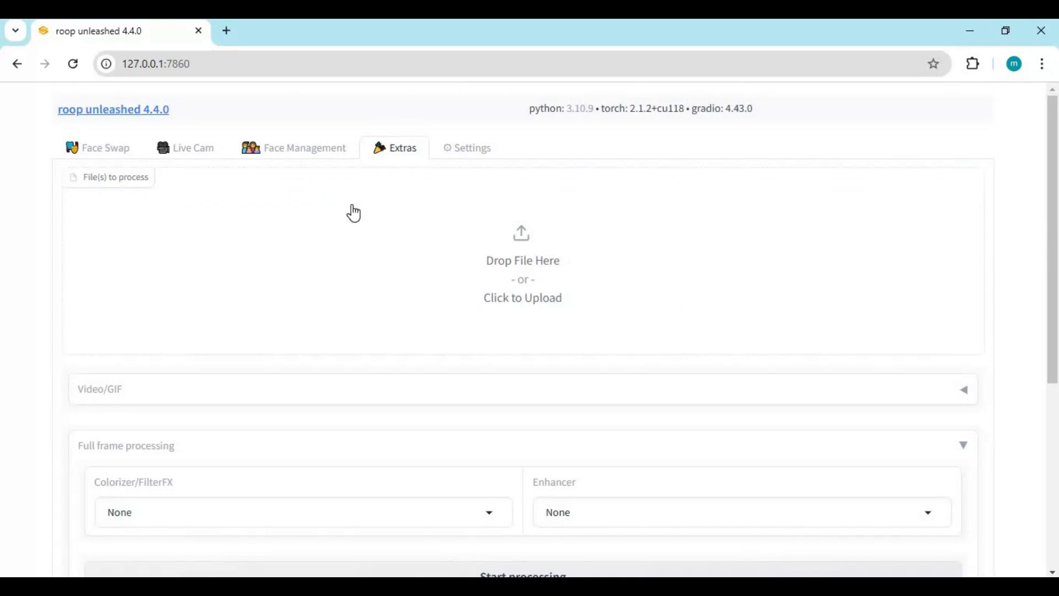
{"action": "scroll", "coordinate": [336, 308], "scroll_direction": "down", "scroll_amount": 2}
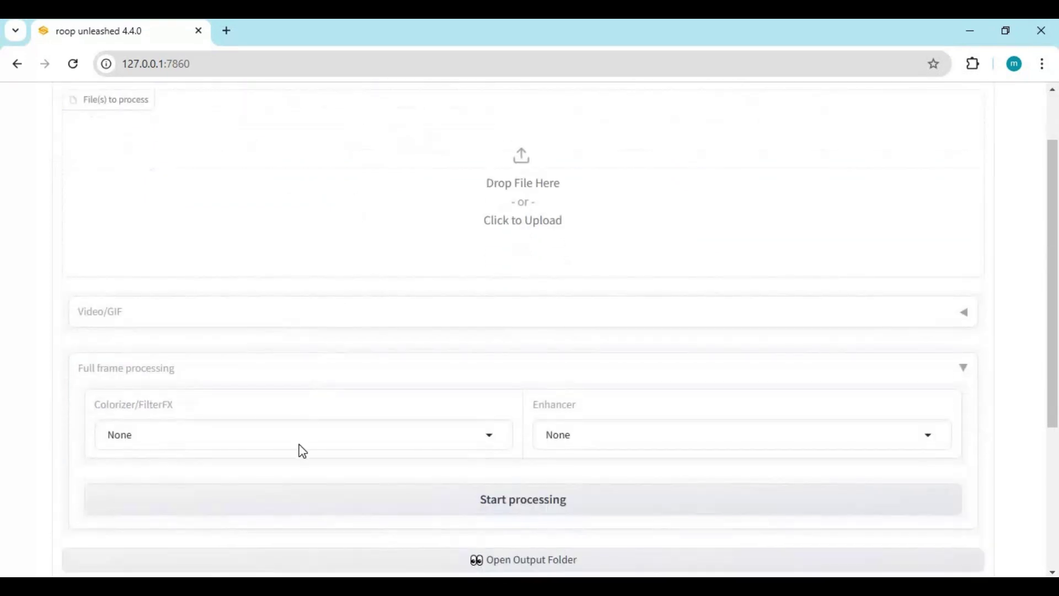
{"action": "left_click", "coordinate": [358, 433]}
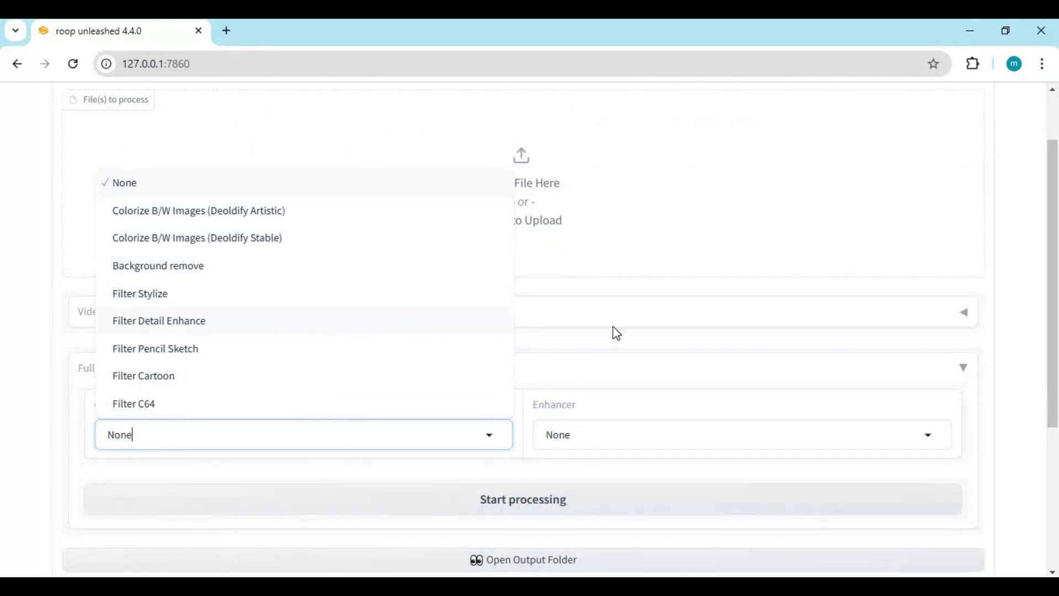
{"action": "left_click", "coordinate": [603, 431]}
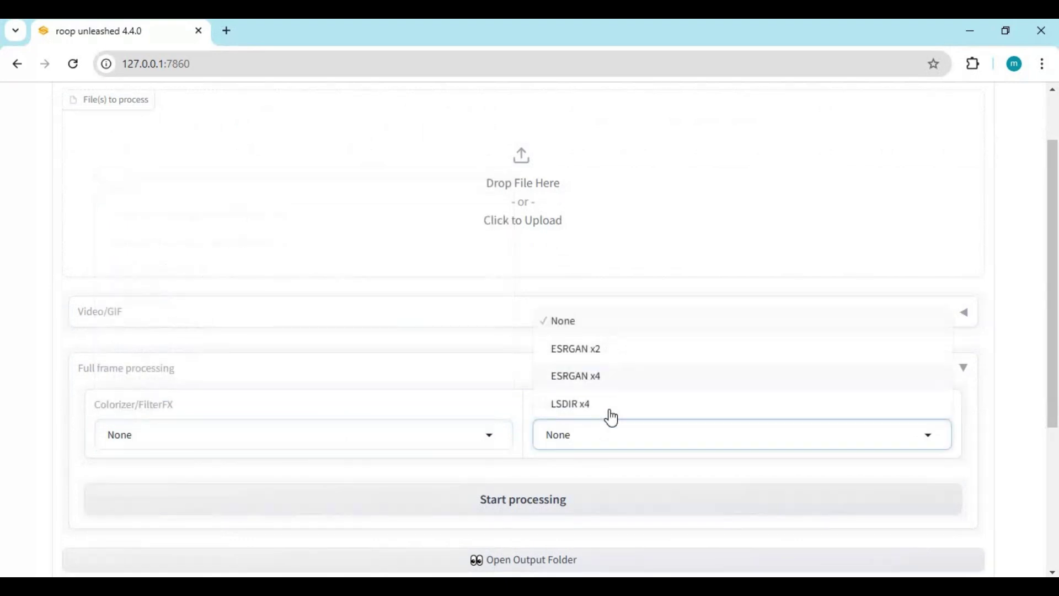
Return to the Face Swap page
{"action": "scroll", "coordinate": [572, 431], "scroll_direction": "down", "scroll_amount": 5}
{"action": "scroll", "coordinate": [571, 431], "scroll_direction": "up", "scroll_amount": 6}
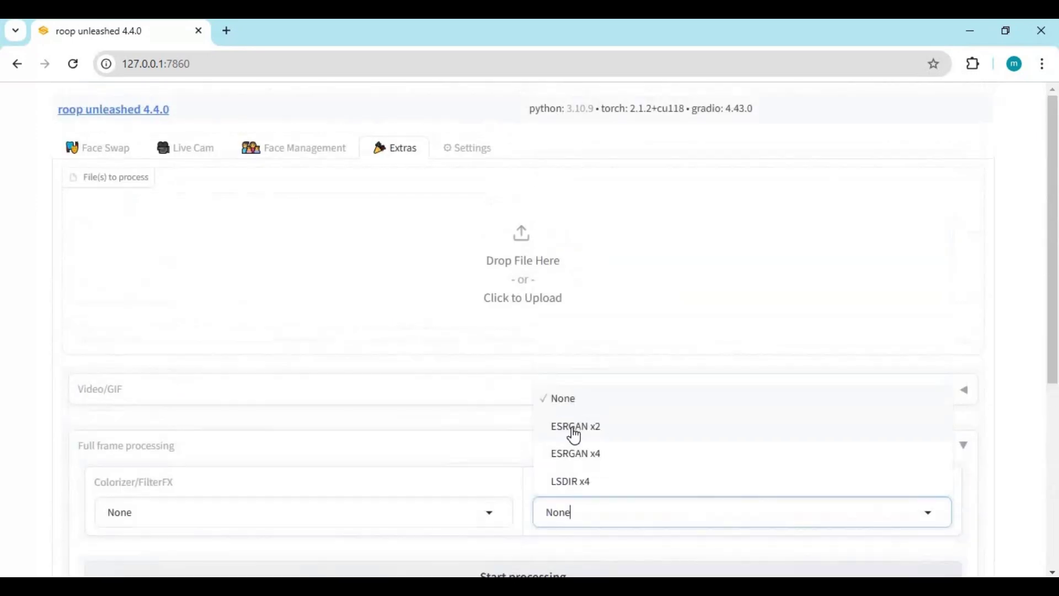
{"action": "left_click", "coordinate": [118, 148]}
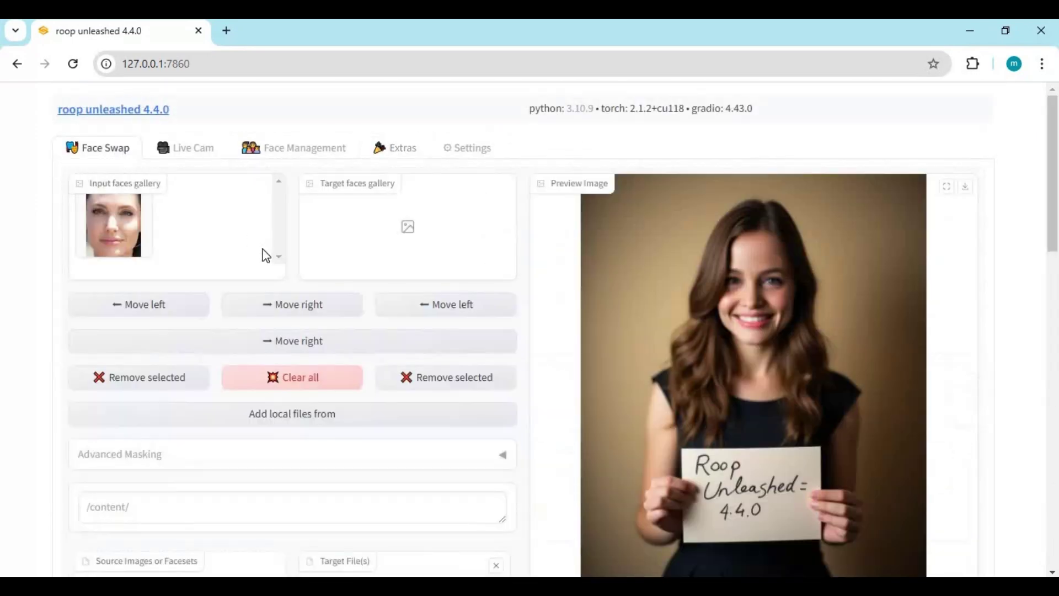